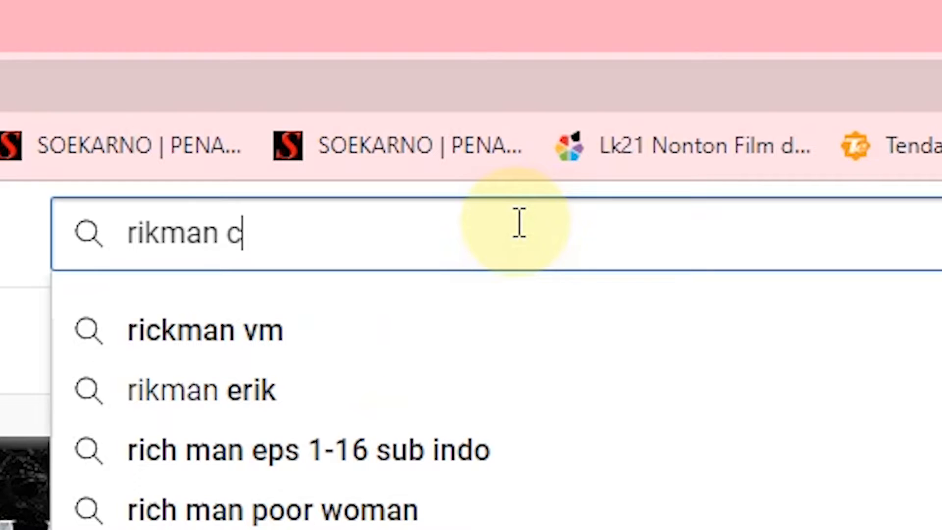
# - Search YouTube for 'rikman creator'
pyautogui.write('reator')
pyautogui.press('Return')
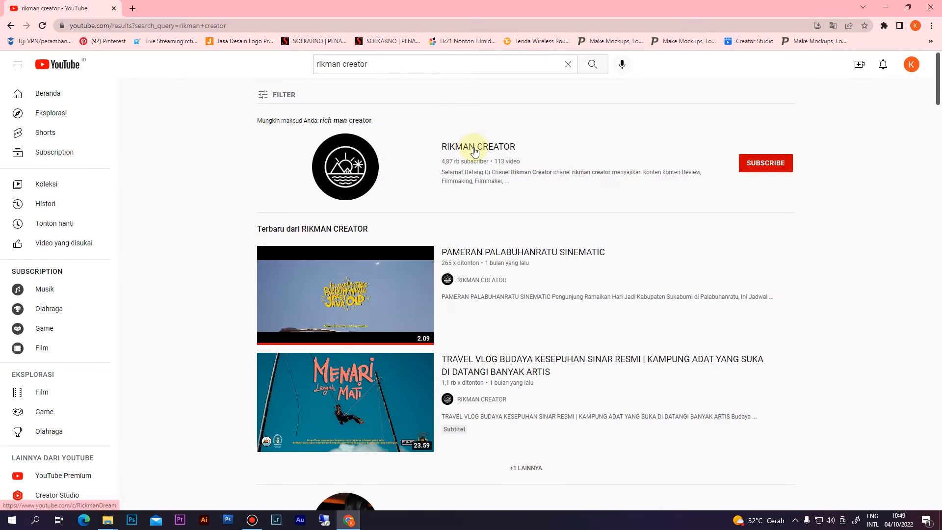
# - Open the RIKMAN CREATOR channel, pause its featured video, and minimize Chrome
pyautogui.click(475, 150)
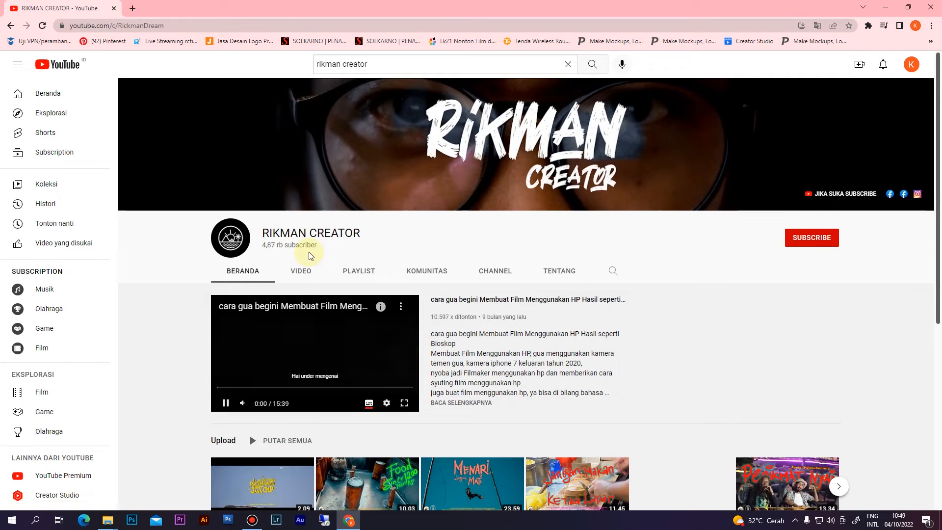
pyautogui.click(226, 403)
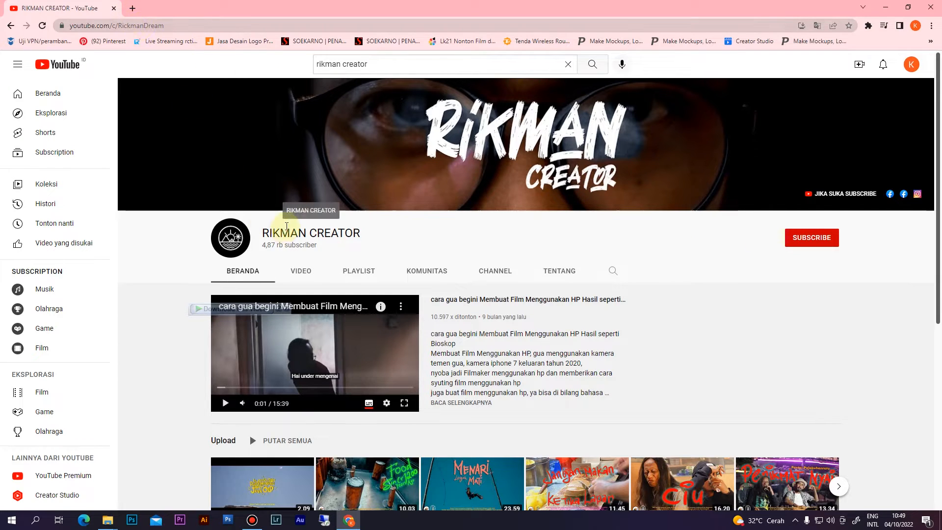
pyautogui.click(885, 7)
# - Refresh the desktop three times, then launch Photoshop from the taskbar
pyautogui.rightClick(433, 203)
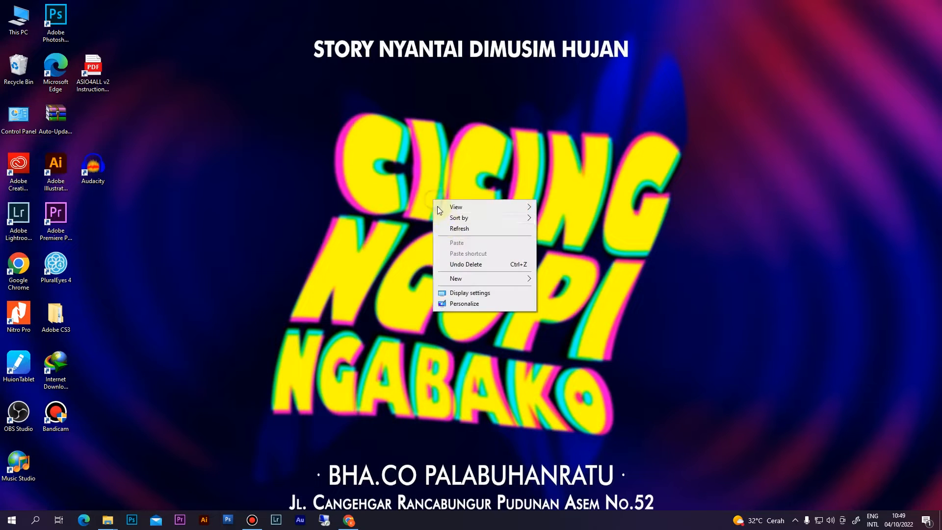
pyautogui.click(452, 230)
pyautogui.rightClick(450, 230)
pyautogui.click(461, 260)
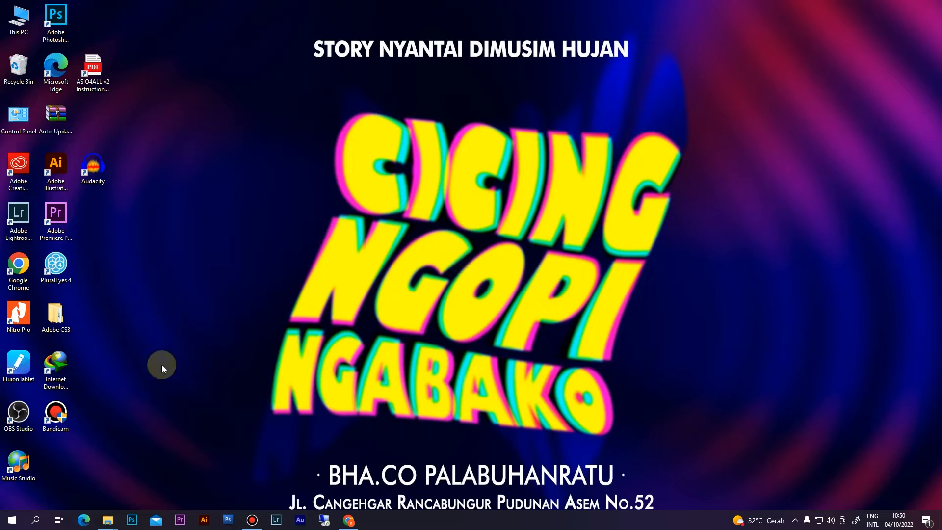
pyautogui.rightClick(223, 337)
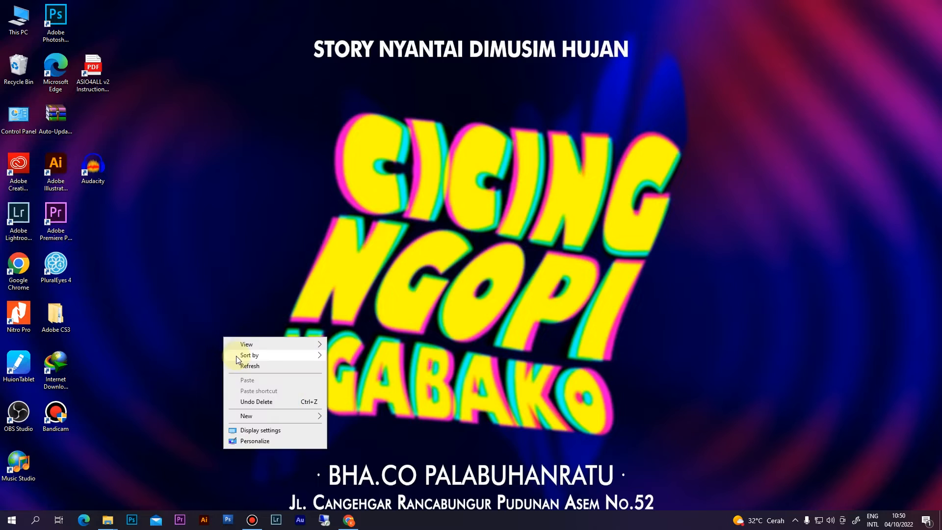
pyautogui.click(247, 367)
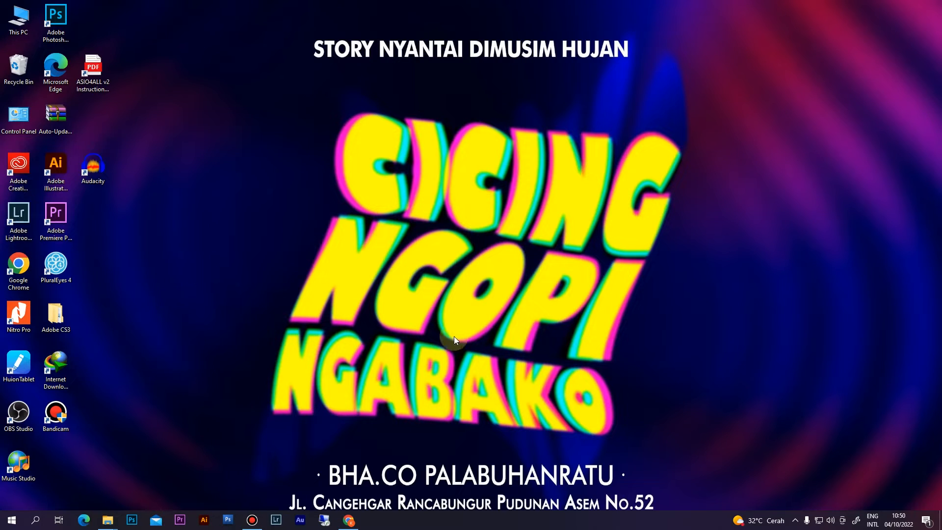
pyautogui.click(132, 520)
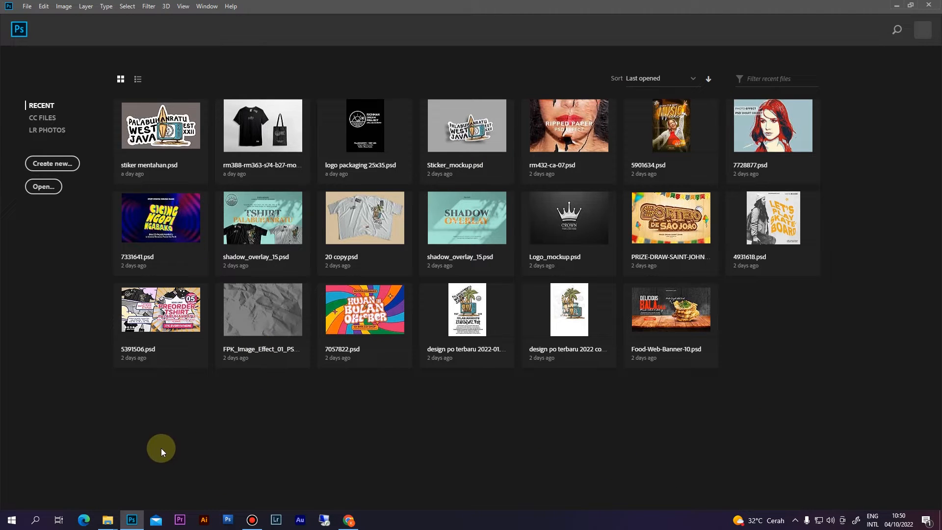
# - In Explorer window 4, open the 3d-neon-text-effect.jpg folder and preview the NEON mockup image
pyautogui.moveTo(113, 522)
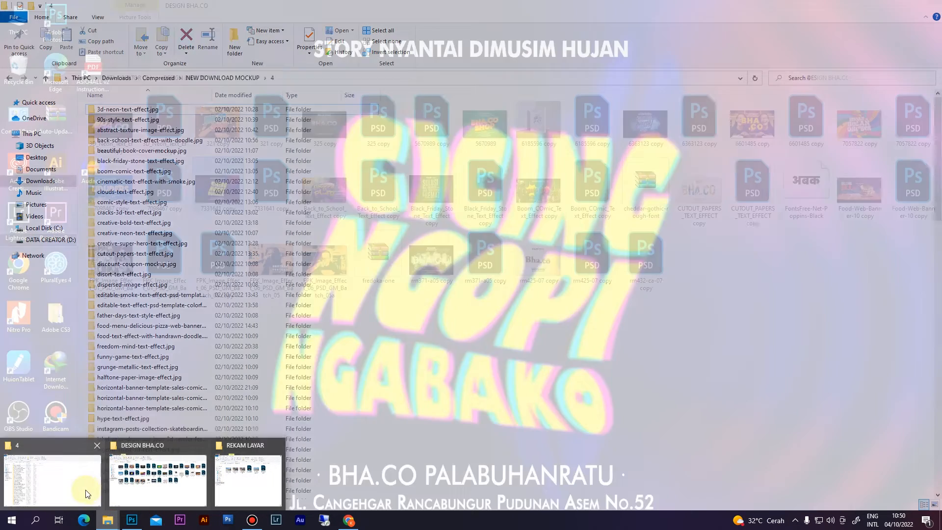
pyautogui.click(79, 482)
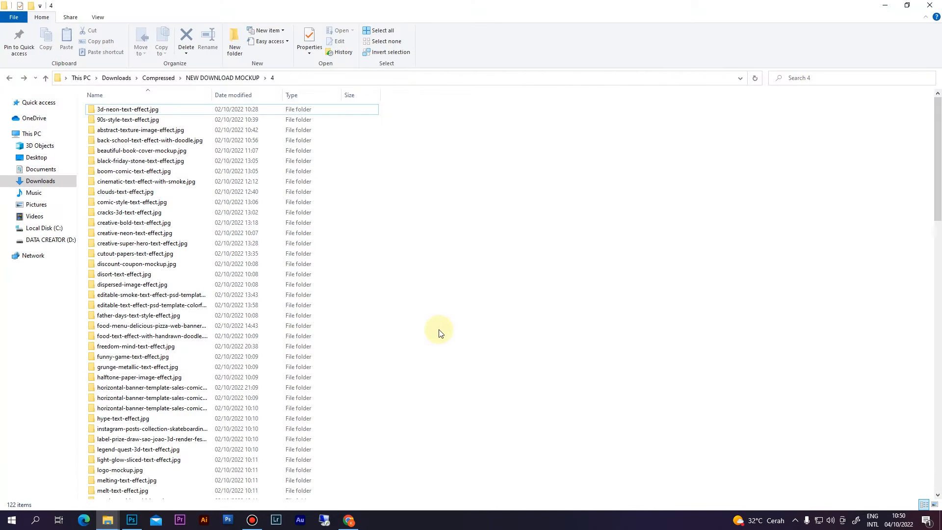
pyautogui.scroll(-1, 424, 288)
pyautogui.scroll(1, 425, 288)
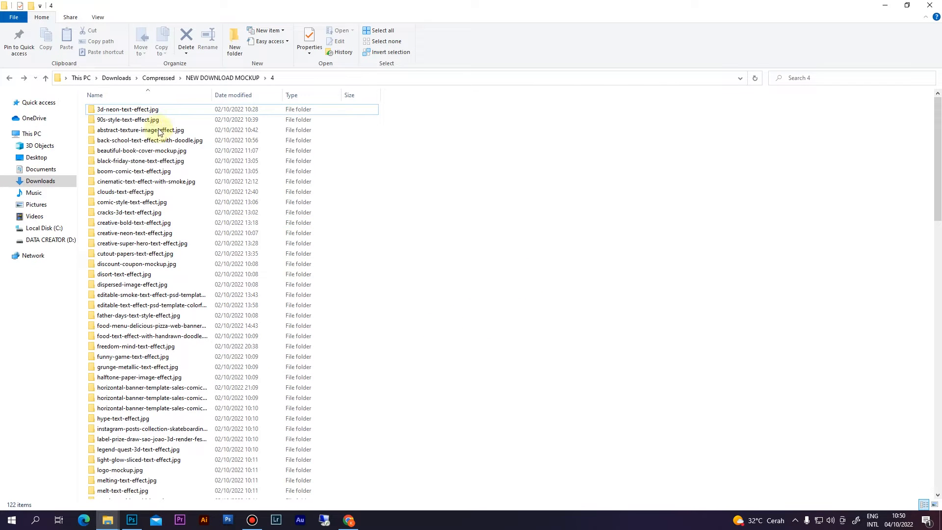
pyautogui.doubleClick(129, 106)
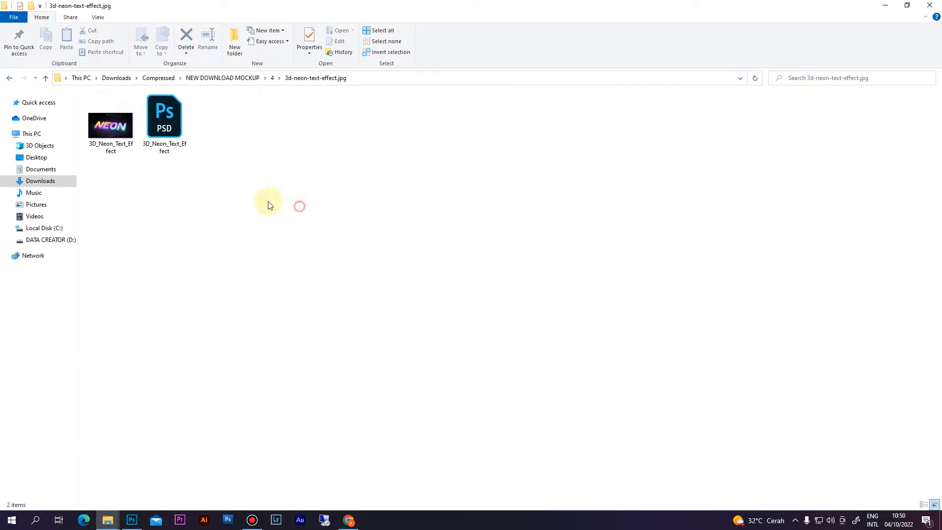
pyautogui.doubleClick(108, 128)
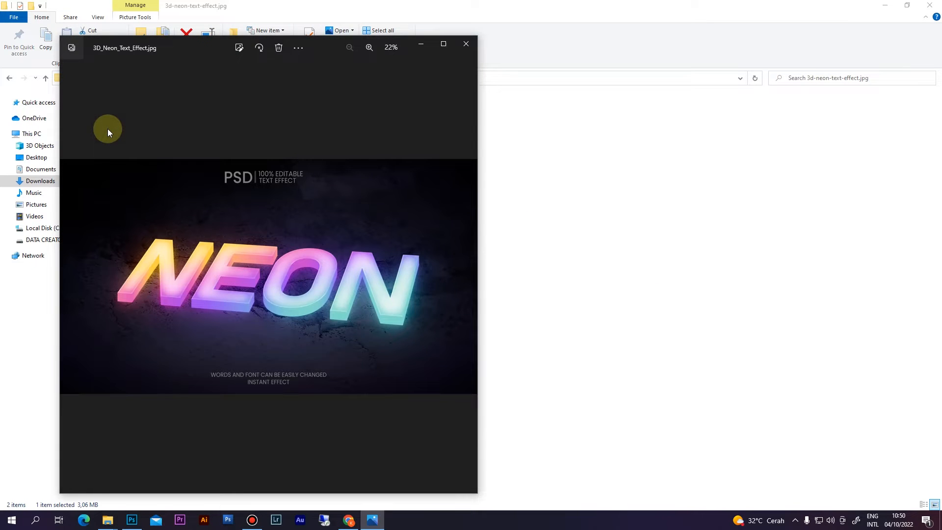
pyautogui.click(466, 44)
pyautogui.click(170, 255)
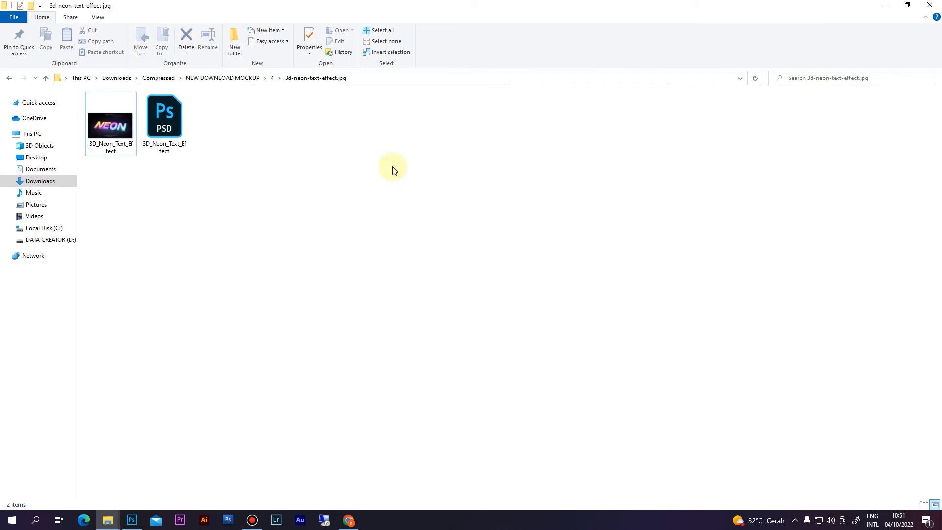
# - Open 3D_Neon_Text_Effect.psd in Photoshop and collapse the Character panel
pyautogui.doubleClick(172, 126)
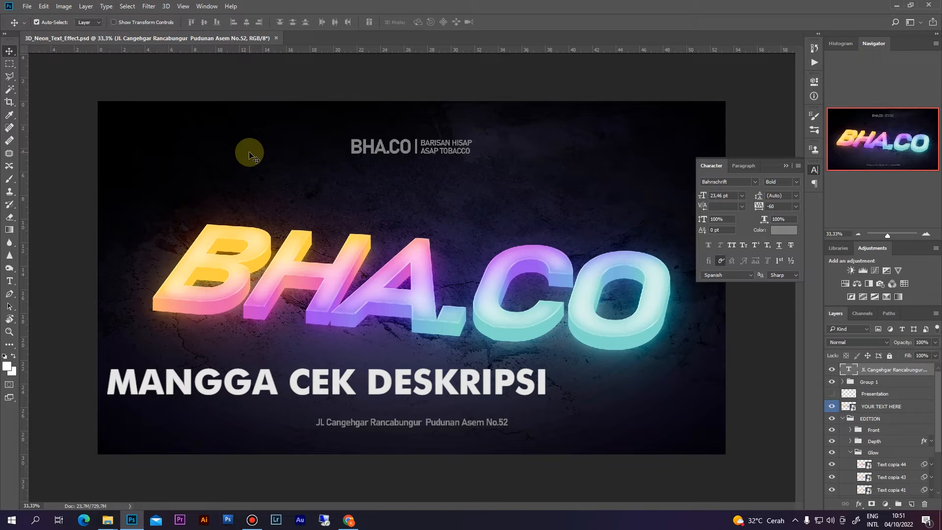
pyautogui.click(785, 166)
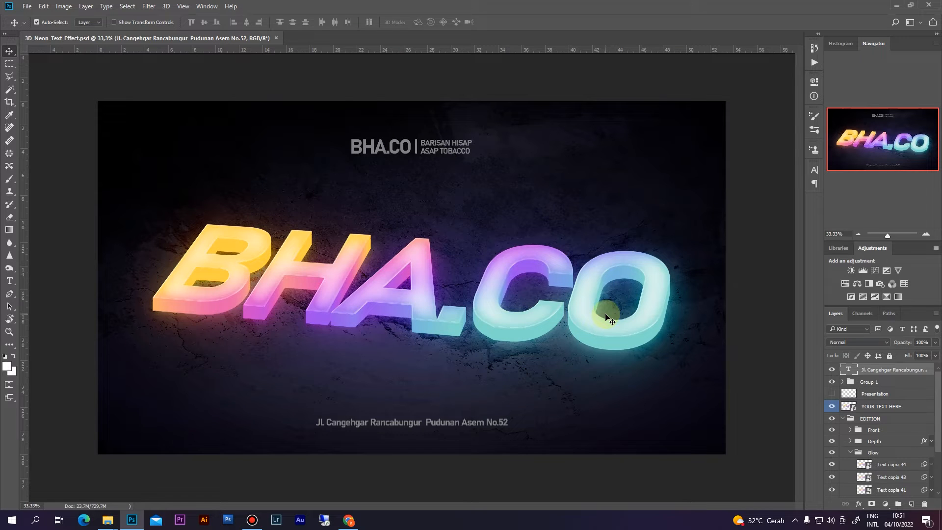
pyautogui.scroll(-1, 888, 378)
pyautogui.scroll(1, 887, 385)
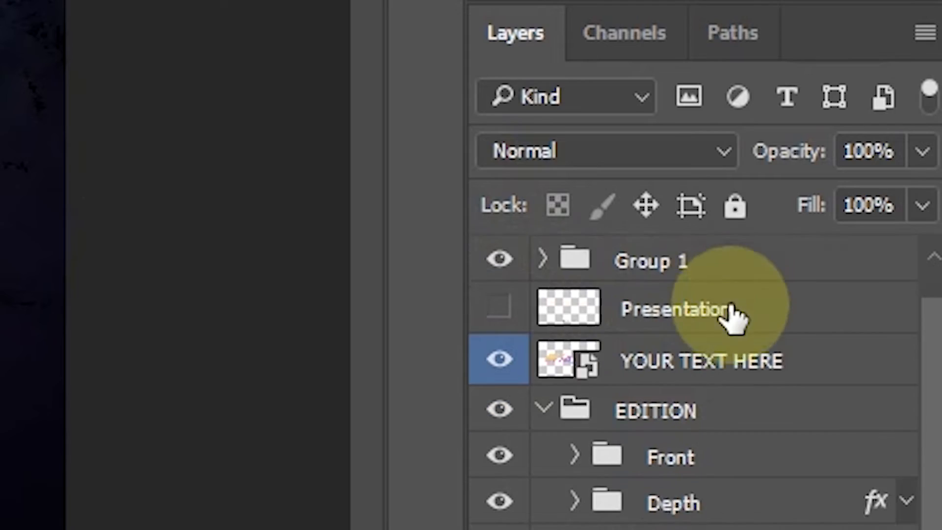
pyautogui.scroll(-3, 730, 427)
pyautogui.scroll(3, 711, 515)
pyautogui.scroll(2, 711, 427)
pyautogui.scroll(-3, 711, 326)
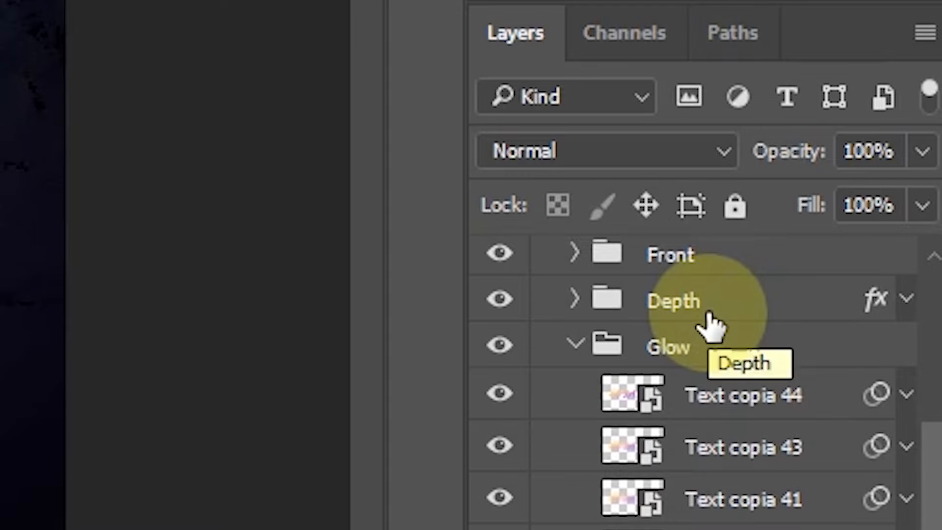
pyautogui.scroll(4, 706, 510)
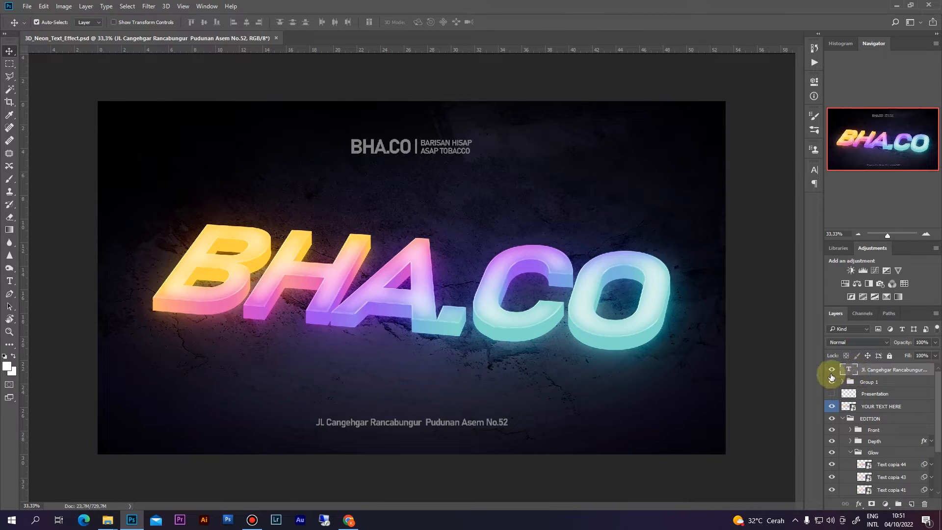
# - Toggle the address text and BHA.CO logo group visibility, then zoom to 66.67%
pyautogui.click(832, 371)
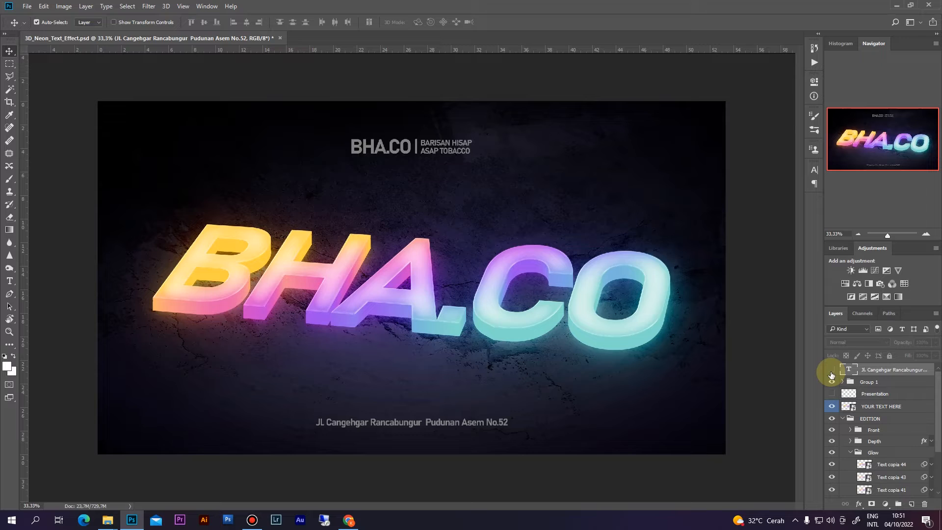
pyautogui.click(832, 372)
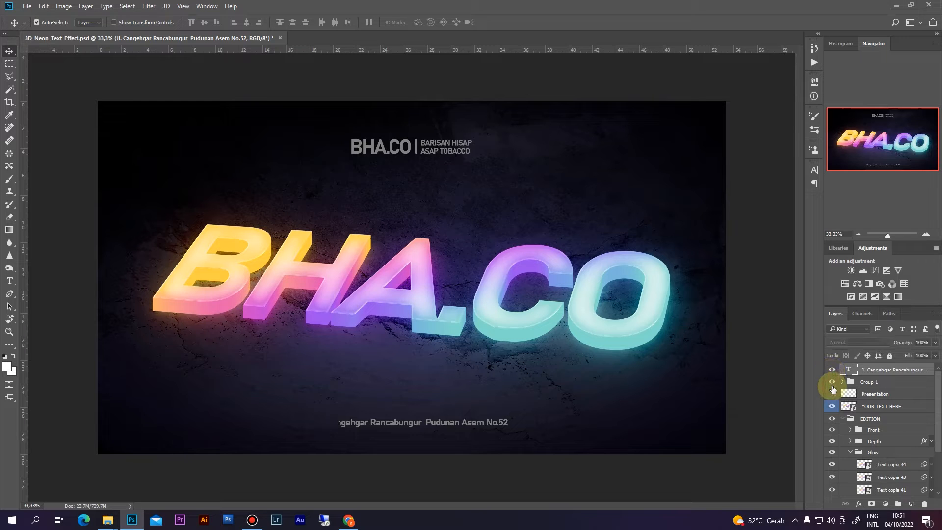
pyautogui.click(831, 384)
pyautogui.click(831, 381)
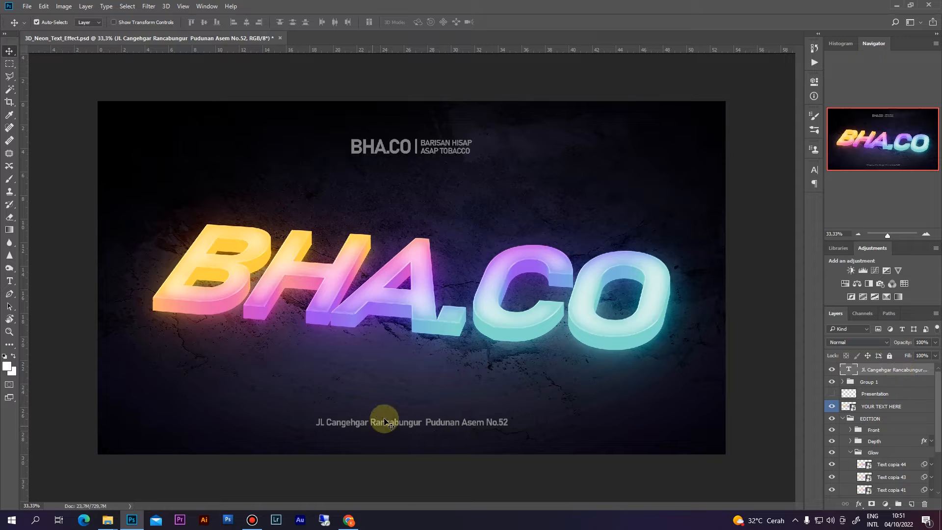
pyautogui.hotkey('ctrl', '+')
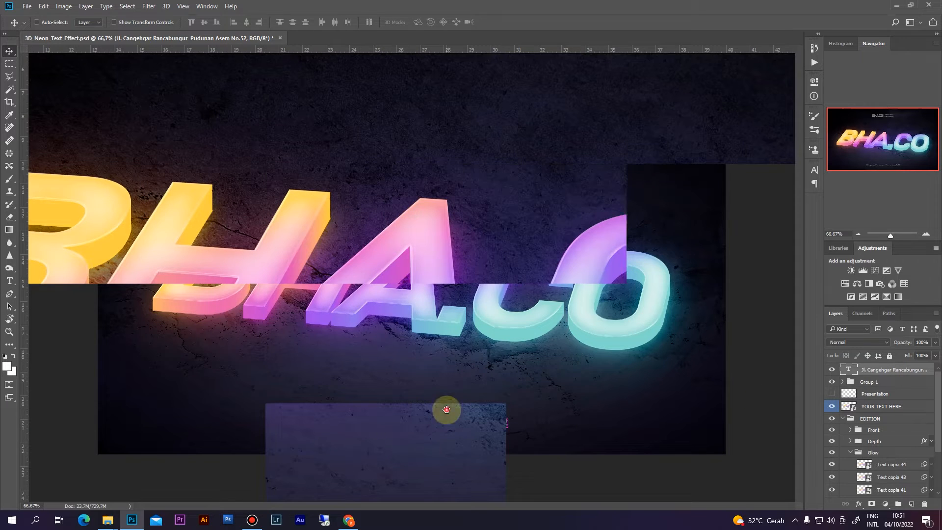
# - Inspect the neon letters and address line up close, then return the zoom to 33.33%
pyautogui.keyDown('ctrl'); pyautogui.click(414, 444); pyautogui.keyUp('ctrl')
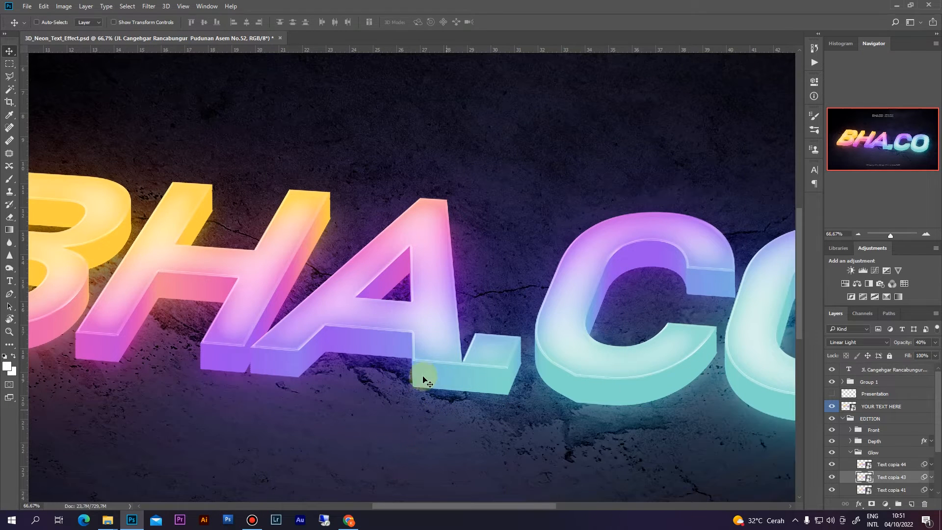
pyautogui.moveTo(412, 385); pyautogui.dragTo(440, 273)
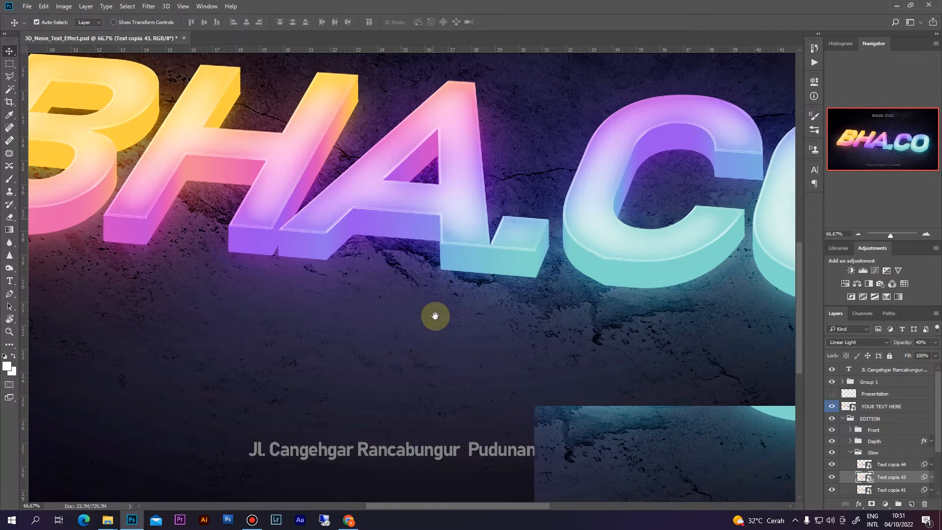
pyautogui.moveTo(481, 391); pyautogui.dragTo(456, 293)
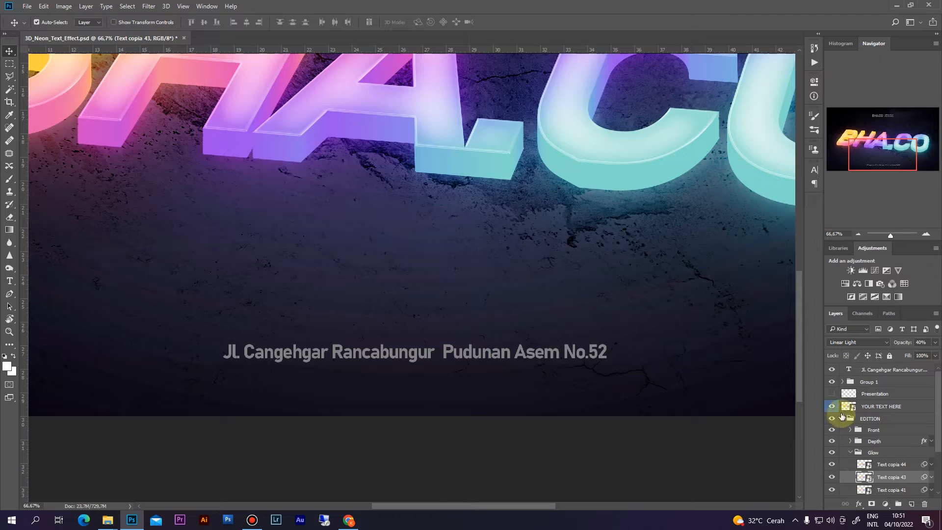
pyautogui.click(833, 371)
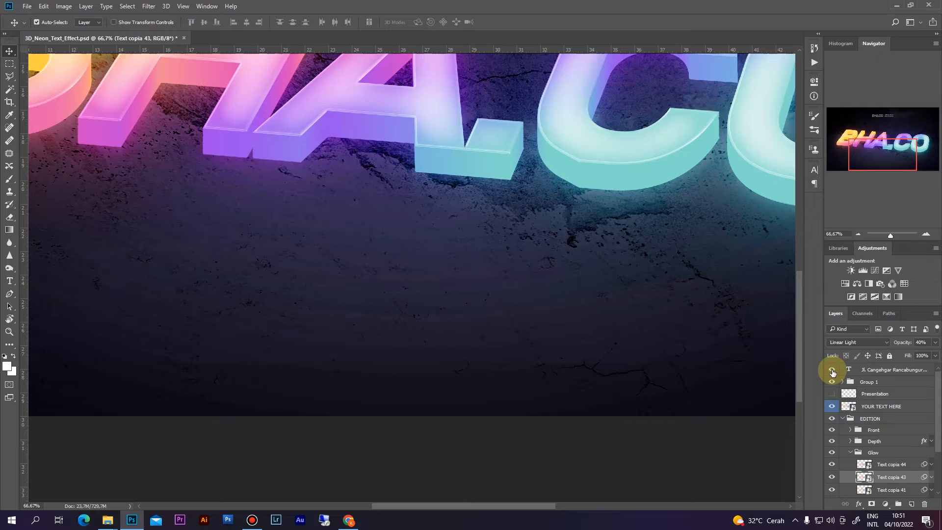
pyautogui.hotkey('ctrl', '-')
pyautogui.hotkey('ctrl', '-')
pyautogui.click(832, 370)
pyautogui.hotkey('ctrl', '-')
pyautogui.hotkey('ctrl', '+')
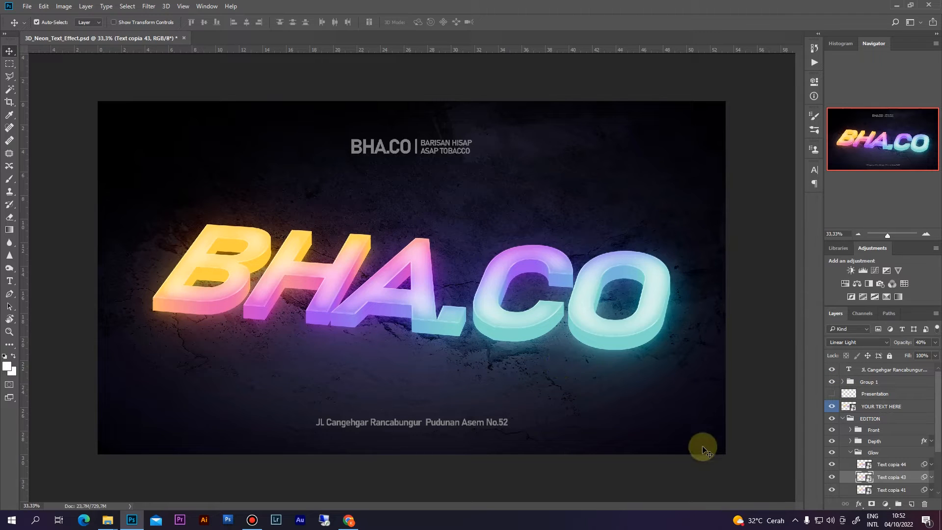
# - Collapse the Glow group and select the YOUR TEXT HERE smart object layer
pyautogui.click(850, 452)
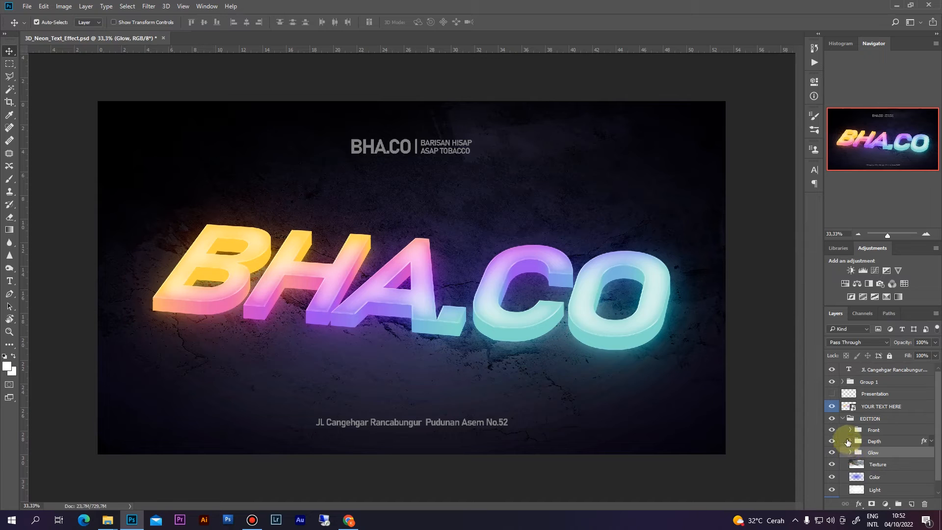
pyautogui.scroll(-1, 895, 485)
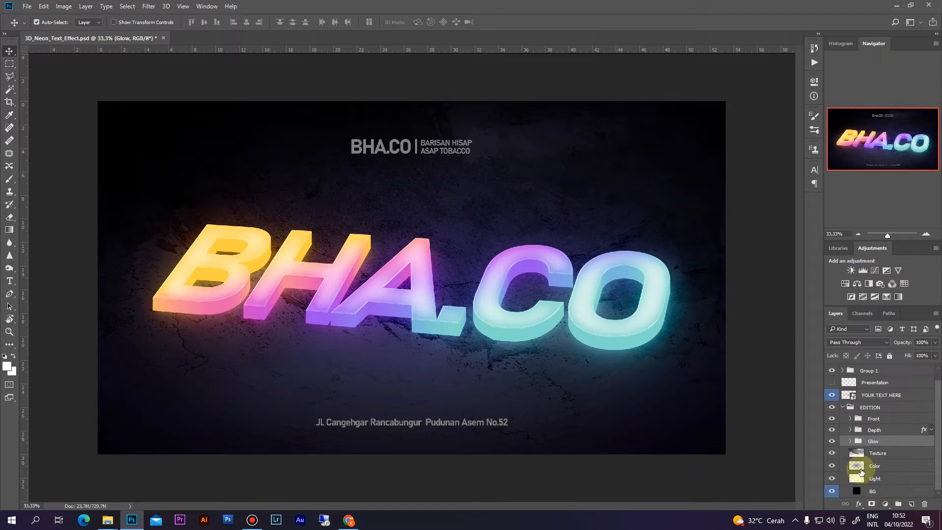
pyautogui.scroll(1, 869, 459)
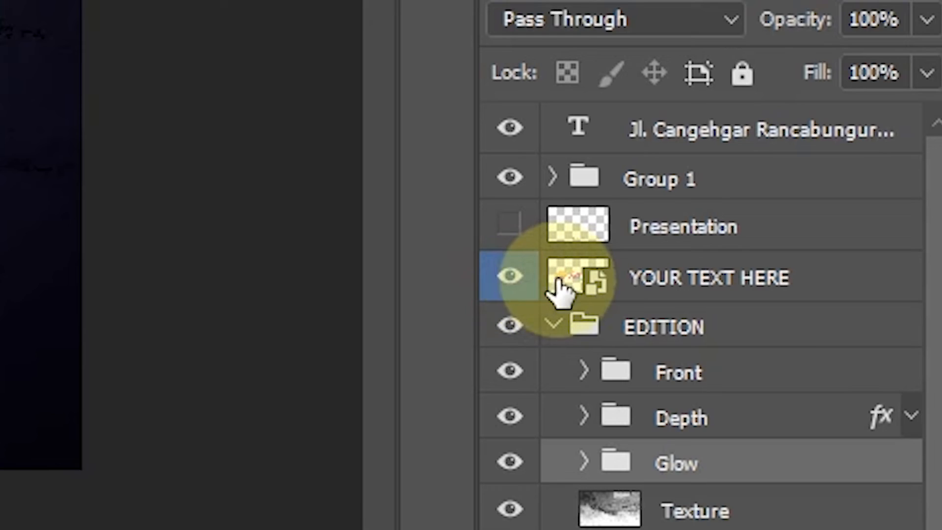
pyautogui.click(564, 278)
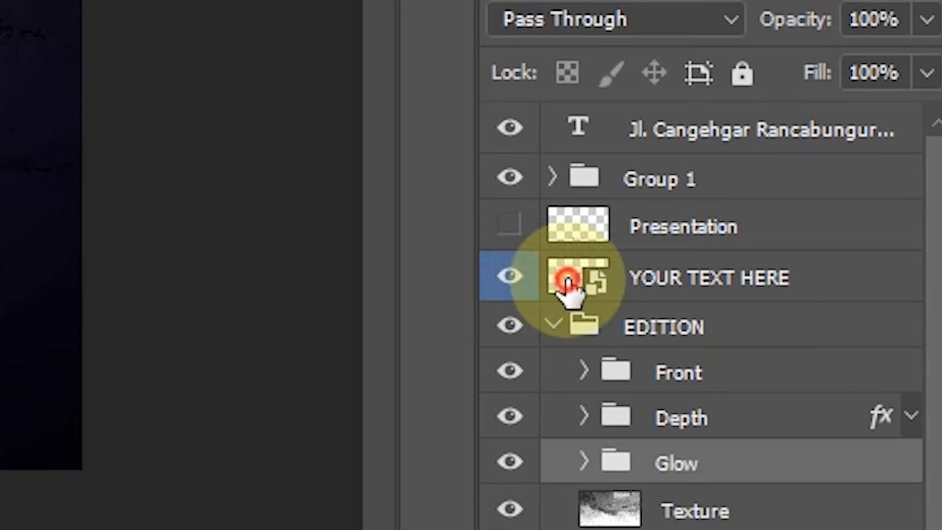
# - Open the YOUR TEXT HERE smart object, confirm BHA.CO uses Bahnschrift Bold, then switch to Chrome
pyautogui.doubleClick(567, 284)
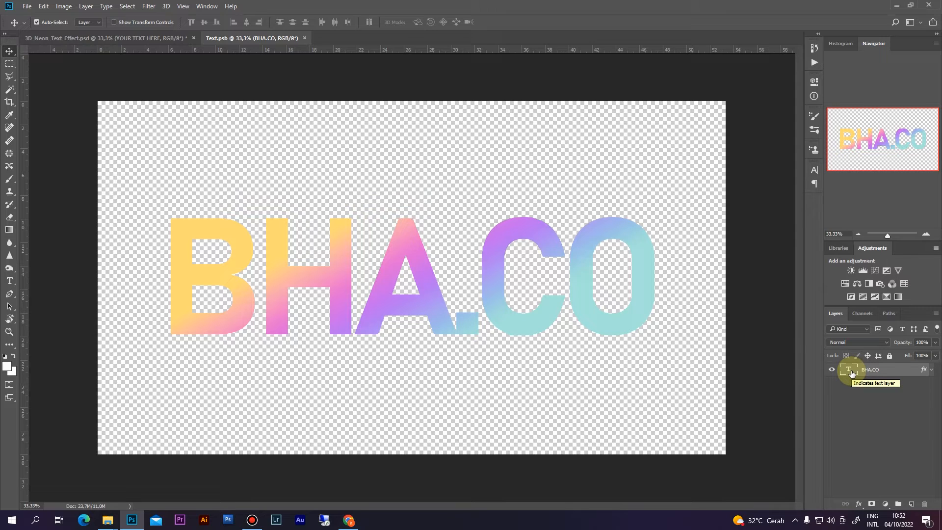
pyautogui.press('t')
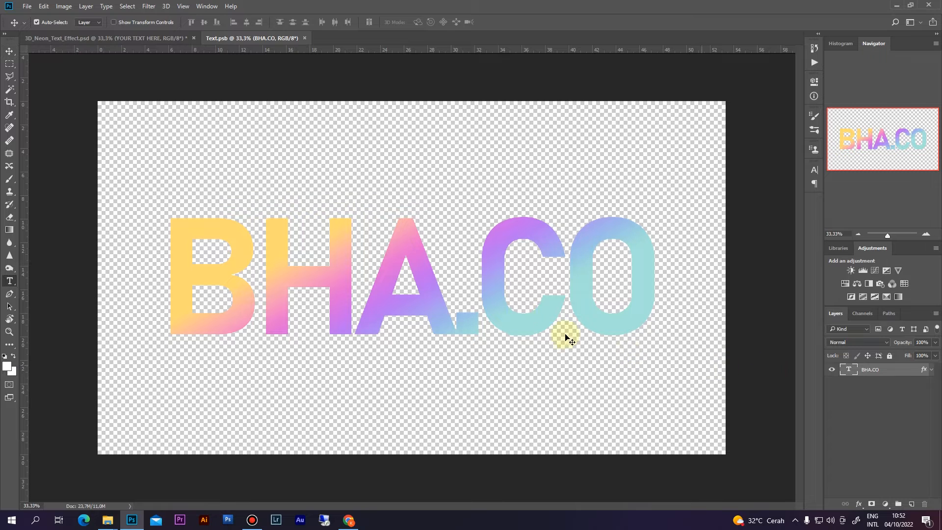
pyautogui.click(500, 291)
pyautogui.hotkey('ctrl', 'a')
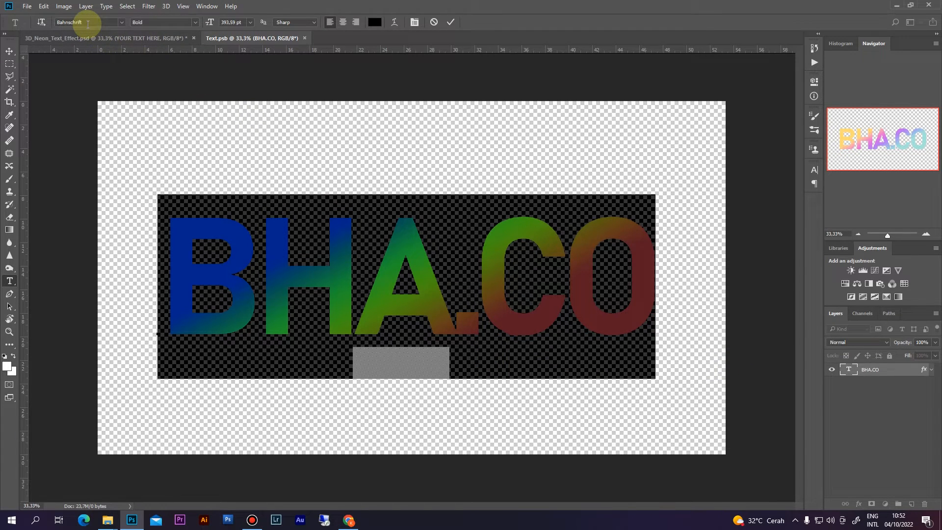
pyautogui.click(88, 23)
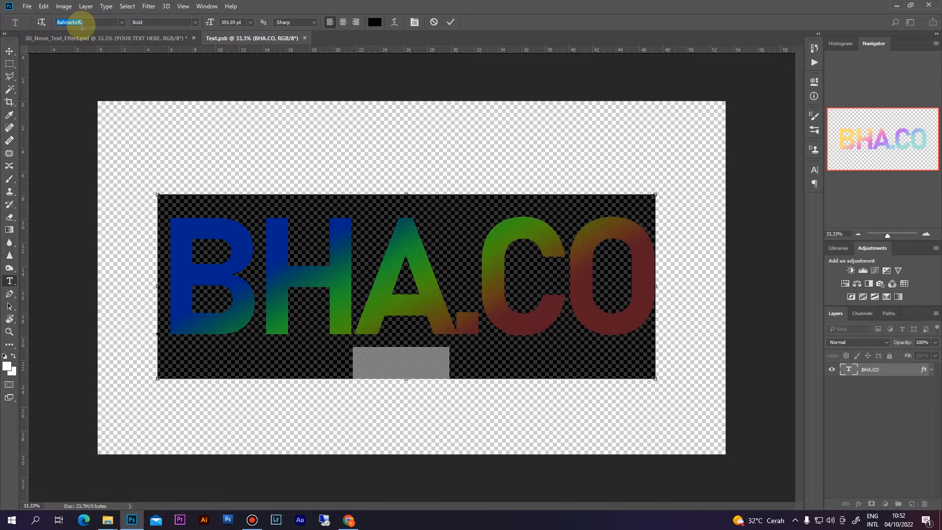
pyautogui.click(348, 520)
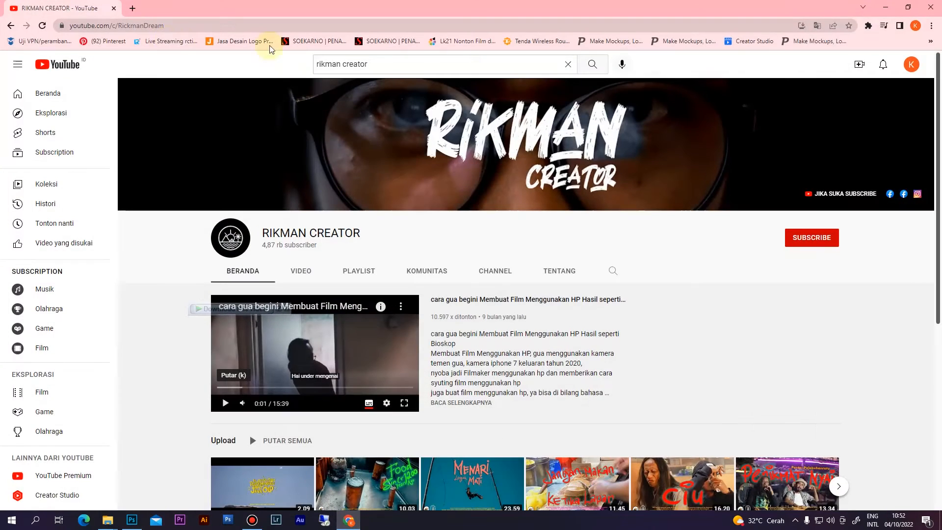
# - Search Google for 'bahnschrift free font' and open the Dafont Free page's download section
pyautogui.click(133, 9)
pyautogui.click(420, 211)
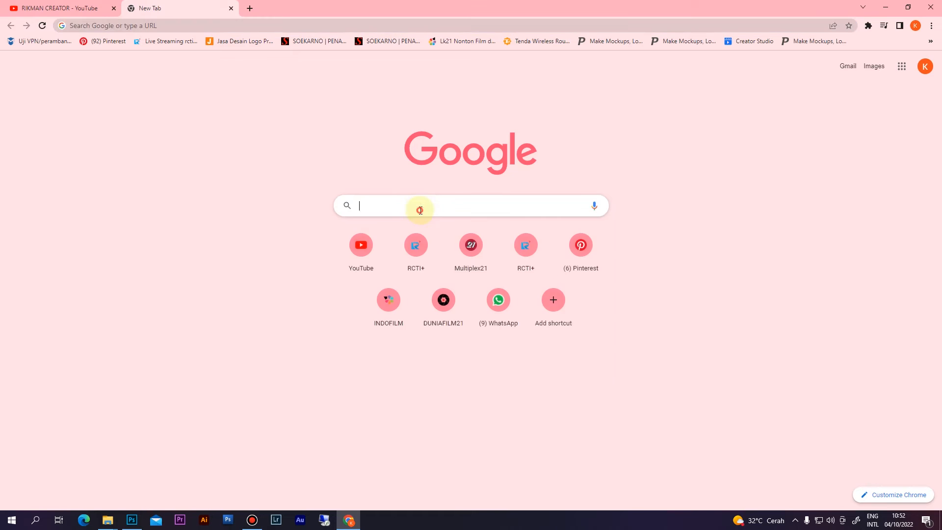
pyautogui.write('Bahnschrift fre')
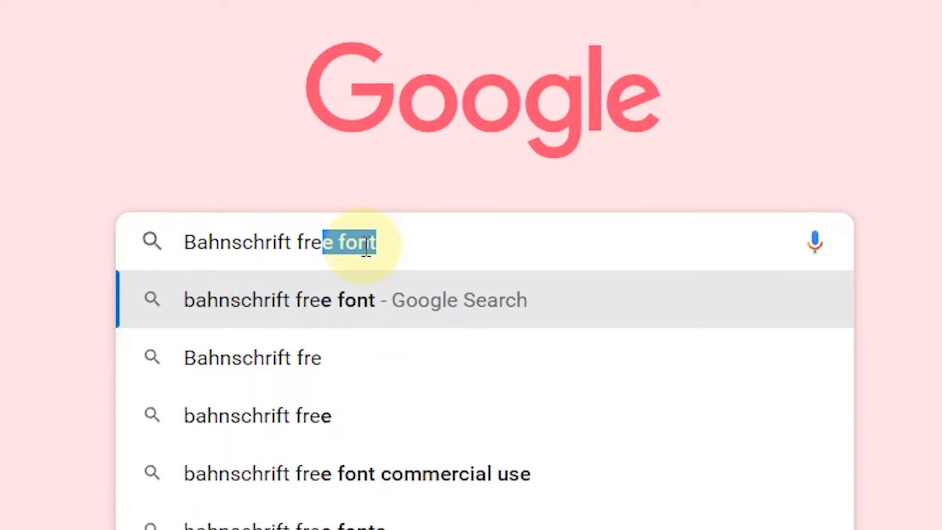
pyautogui.click(381, 308)
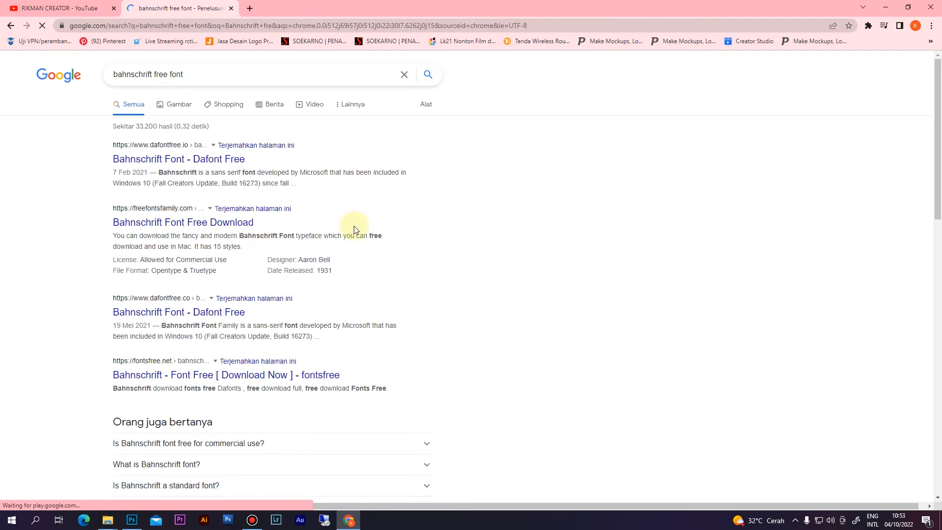
pyautogui.click(120, 159)
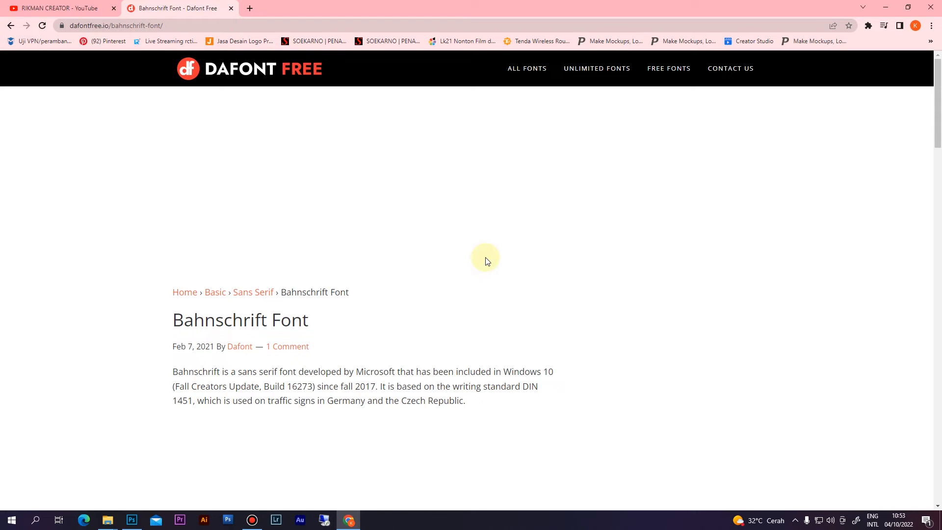
pyautogui.scroll(-8, 468, 262)
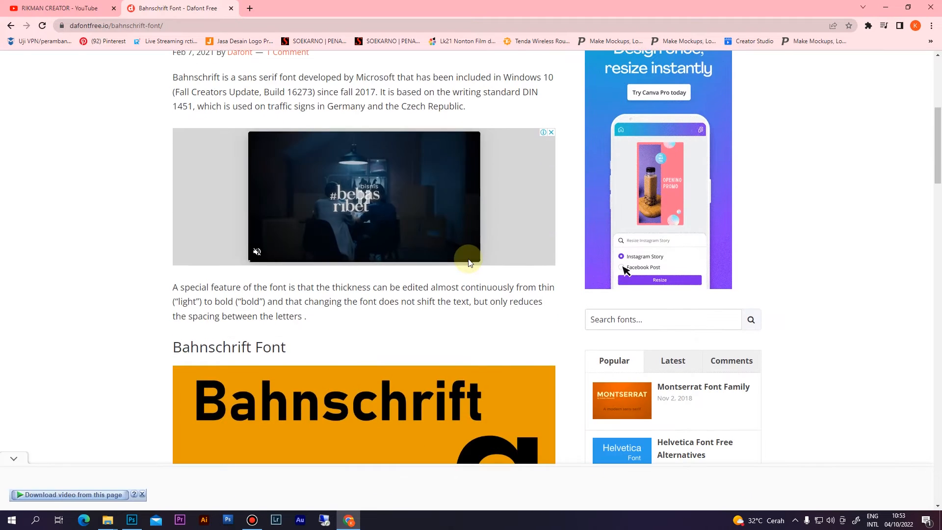
pyautogui.scroll(-10, 468, 258)
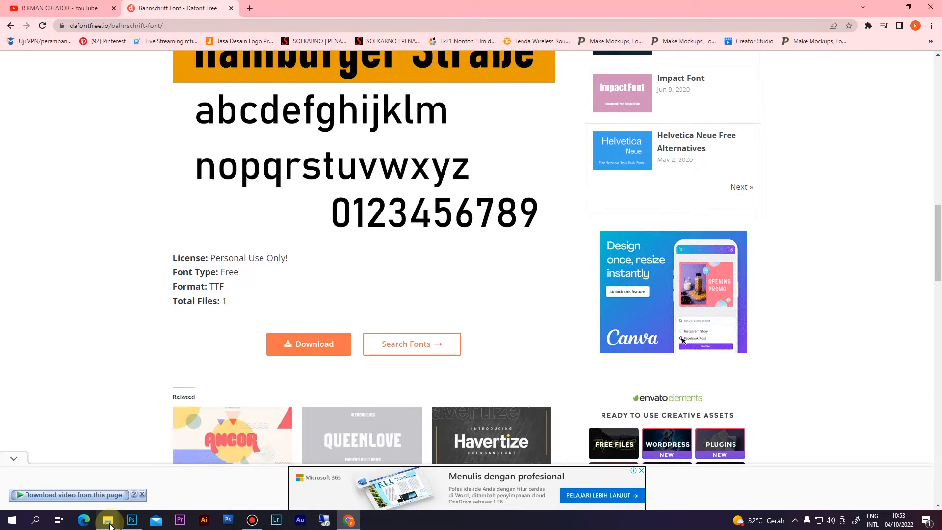
# - Bring up the neon-effect folder window, then return to Photoshop's Text.psb
pyautogui.moveTo(123, 523)
pyautogui.click(31, 483)
pyautogui.click(217, 258)
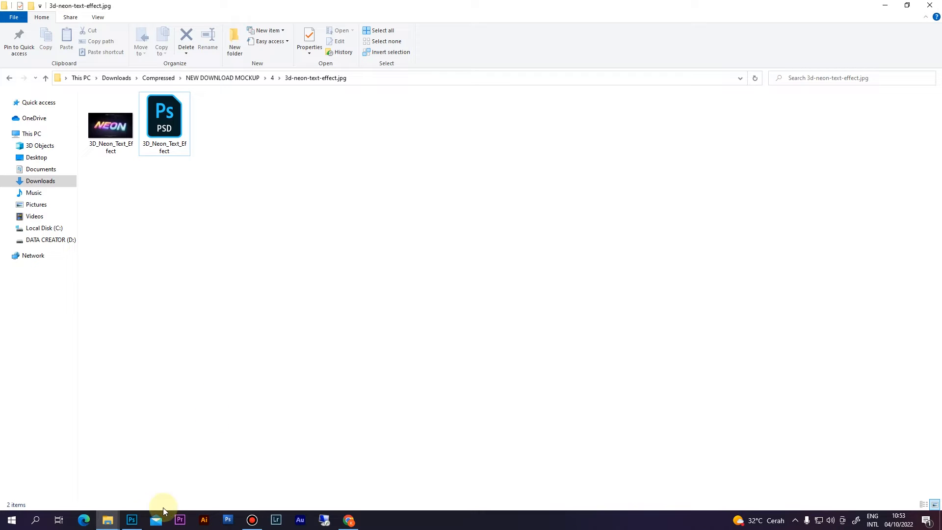
pyautogui.click(256, 242)
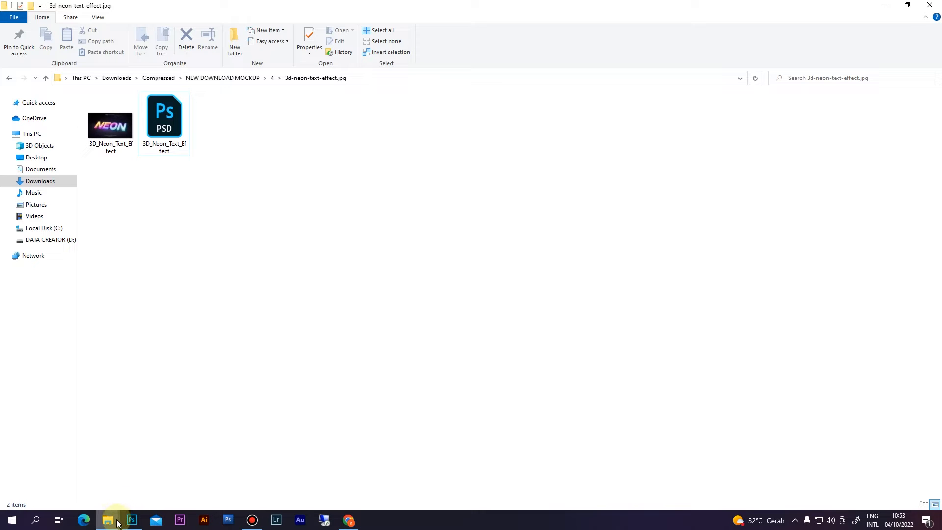
pyautogui.moveTo(130, 517)
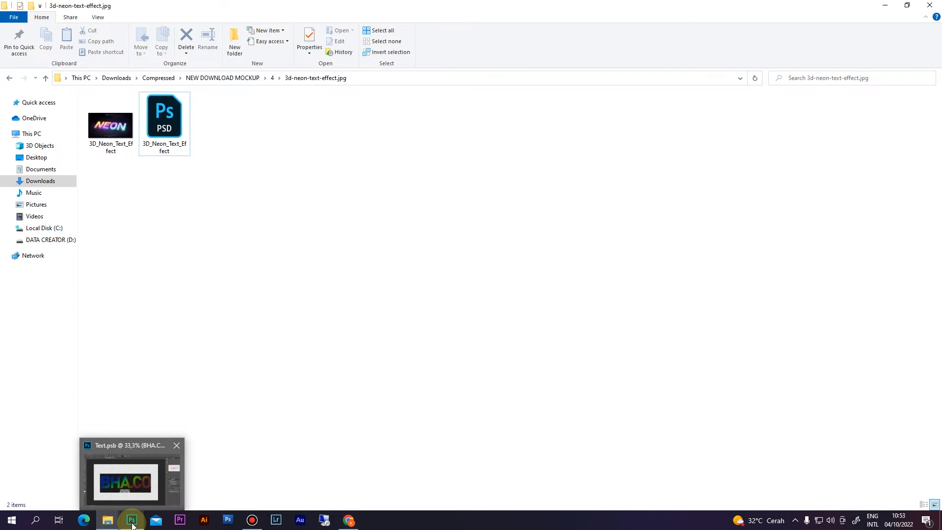
pyautogui.click(132, 517)
# - Commit the pending text edit and return to the Move tool
pyautogui.click(325, 292)
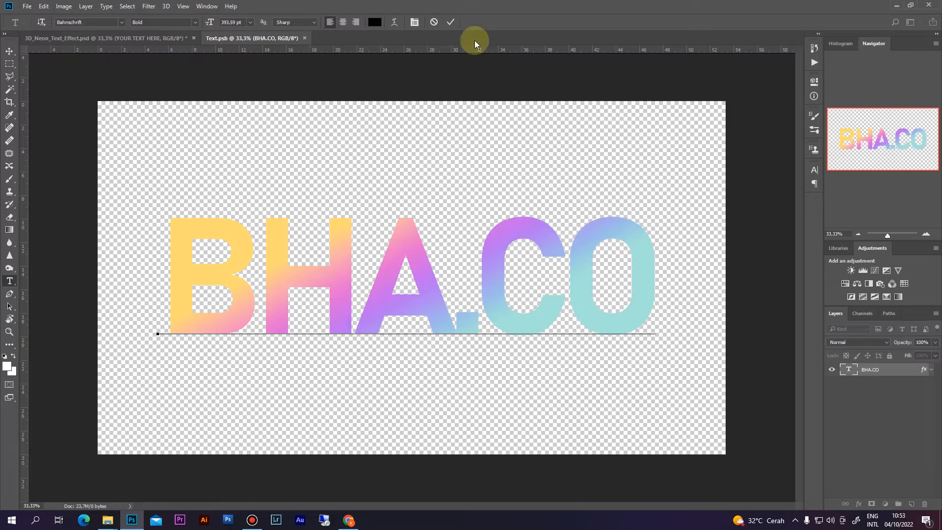
pyautogui.click(451, 22)
pyautogui.press('v')
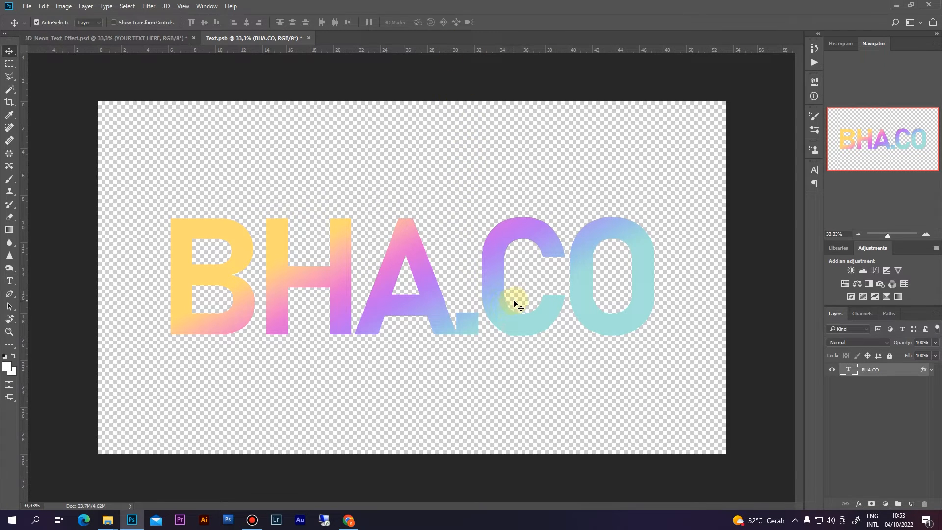
pyautogui.click(498, 311)
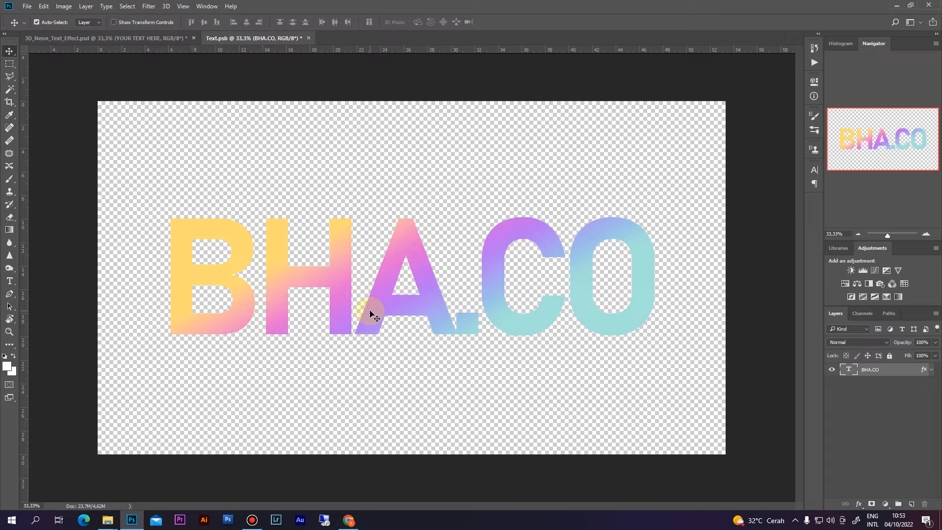
pyautogui.press('t')
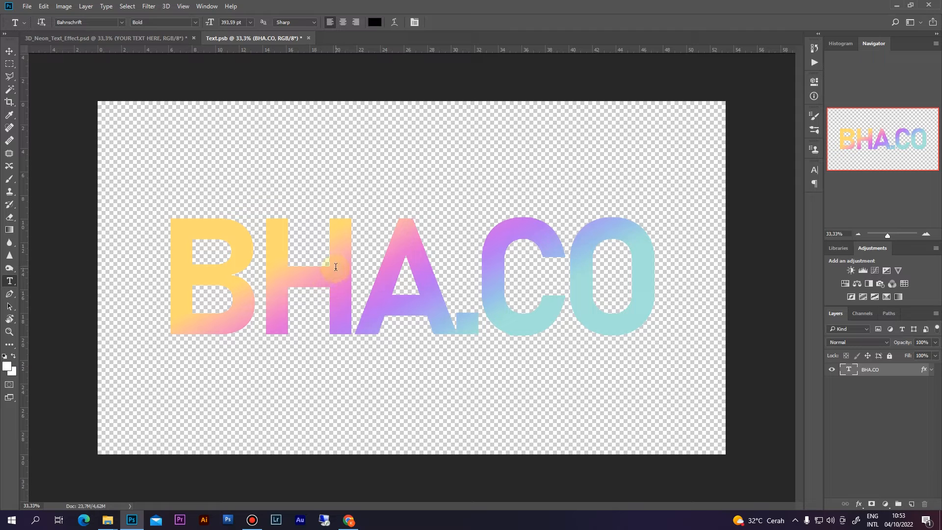
pyautogui.press('v')
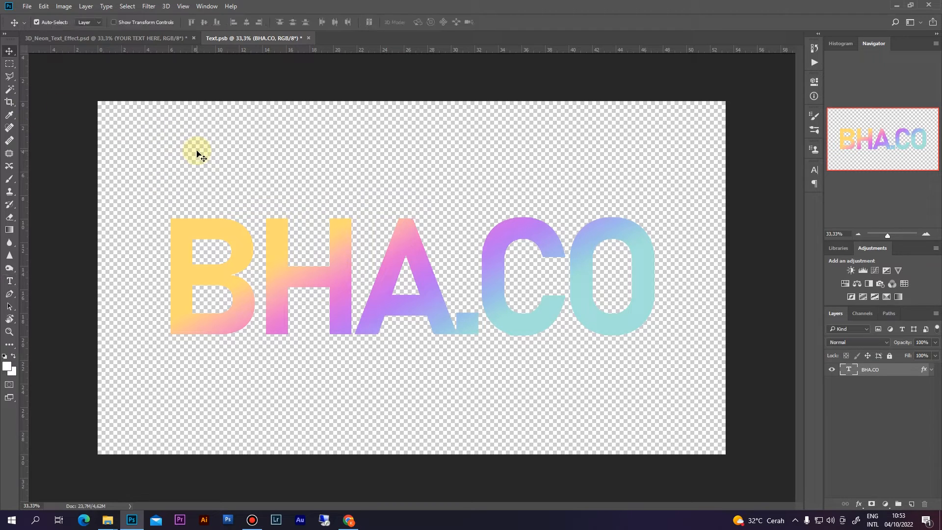
# - With the Horizontal Type tool, select all the BHA.CO letters
pyautogui.click(9, 284)
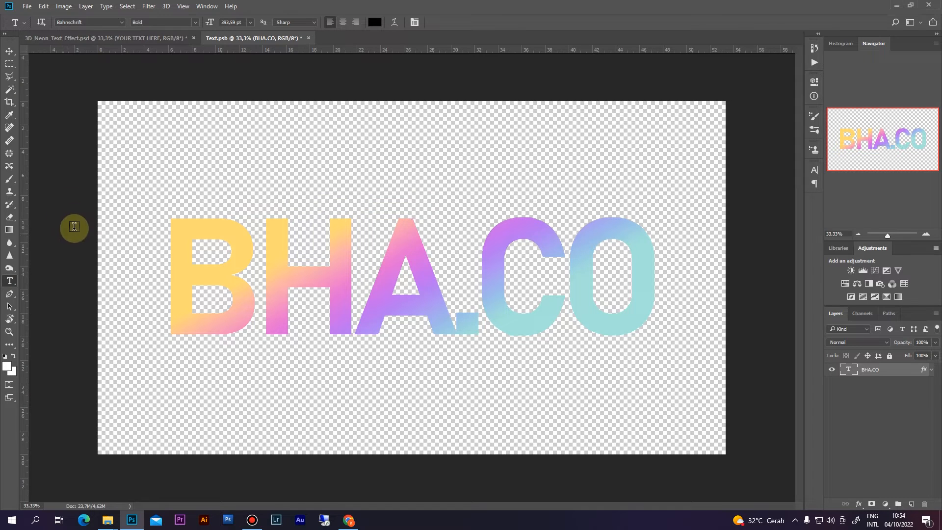
pyautogui.click(175, 230)
pyautogui.moveTo(168, 237); pyautogui.dragTo(649, 303)
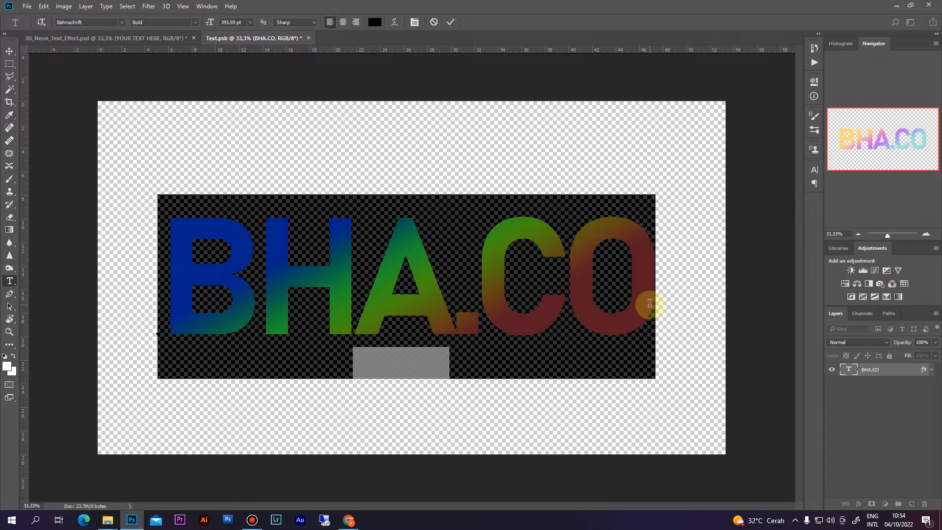
# - Type DESAIN and HURUNG on two centre-aligned lines, commit, and confirm an unchanged transform
pyautogui.write('DESAO')
pyautogui.press('BackSpace')
pyautogui.write('IN')
pyautogui.press('Return')
pyautogui.write('HUR')
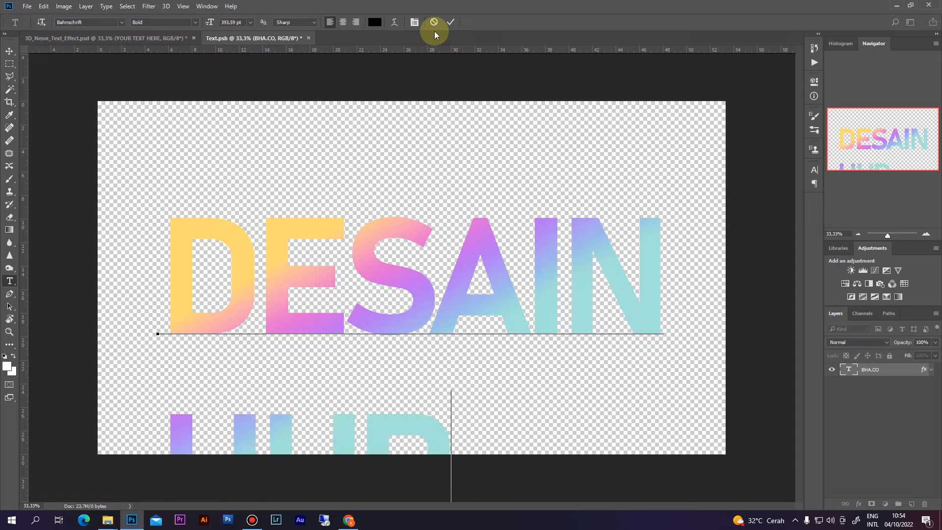
pyautogui.write('UNG')
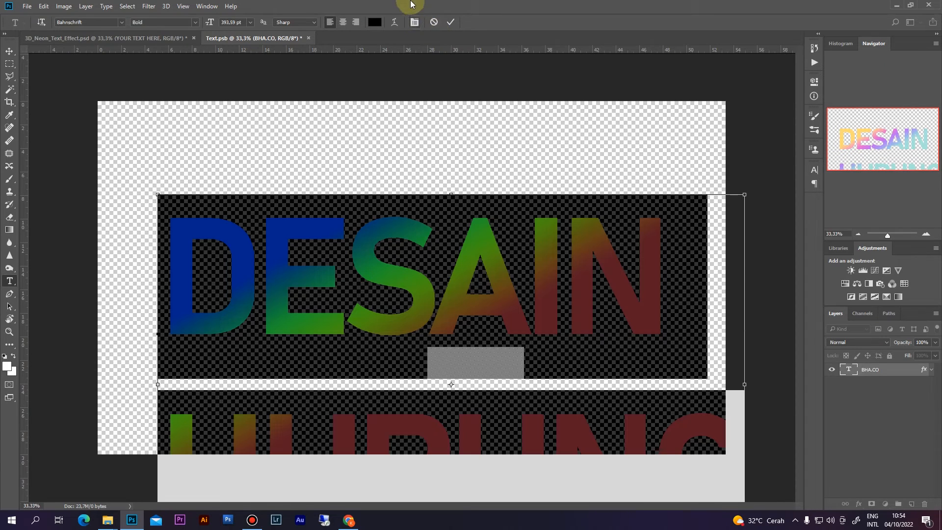
pyautogui.click(342, 22)
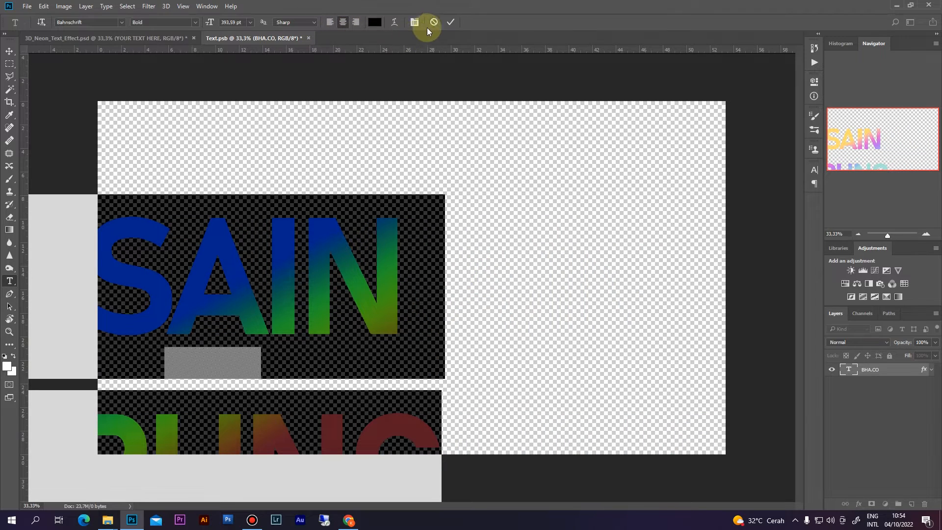
pyautogui.click(450, 22)
pyautogui.hotkey('ctrl', 't')
pyautogui.click(434, 21)
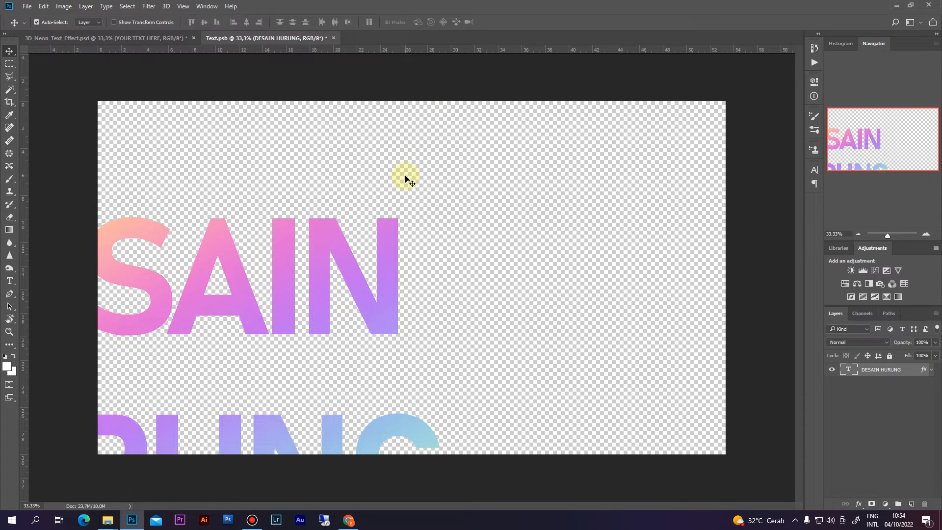
# - Move the DESAIN HURUNG text into place and scale it down to about 65% within the canvas
pyautogui.hotkey('ctrl', 't')
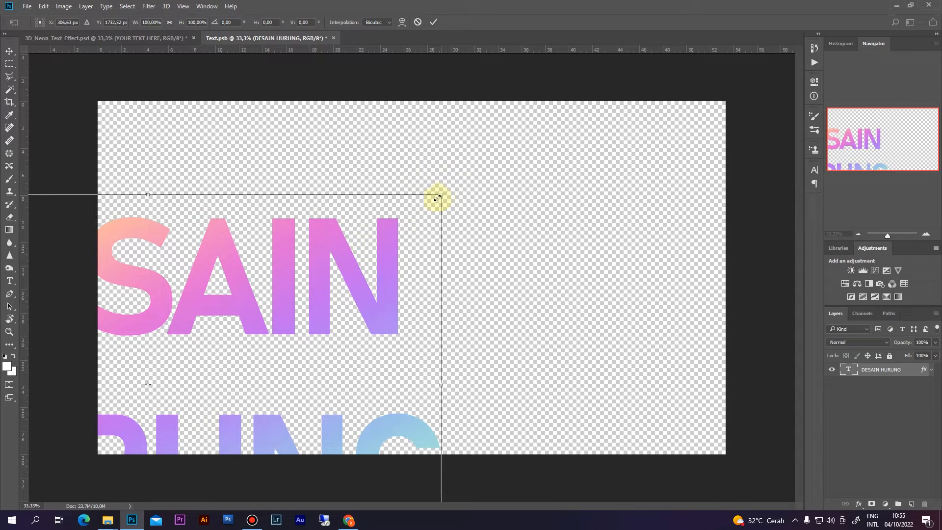
pyautogui.moveTo(439, 193); pyautogui.dragTo(461, 157)
pyautogui.hotkey('ctrl', 'z')
pyautogui.moveTo(385, 251); pyautogui.dragTo(645, 158)
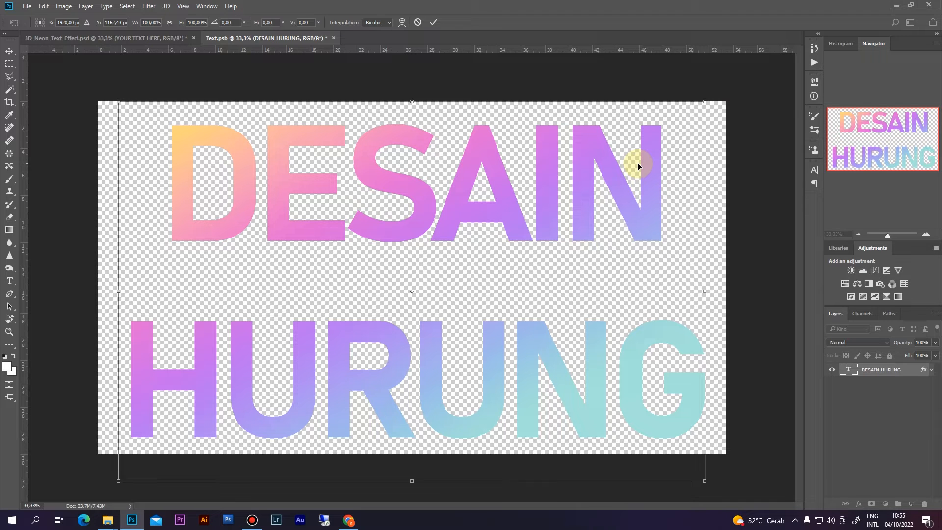
pyautogui.moveTo(704, 102); pyautogui.dragTo(610, 148)
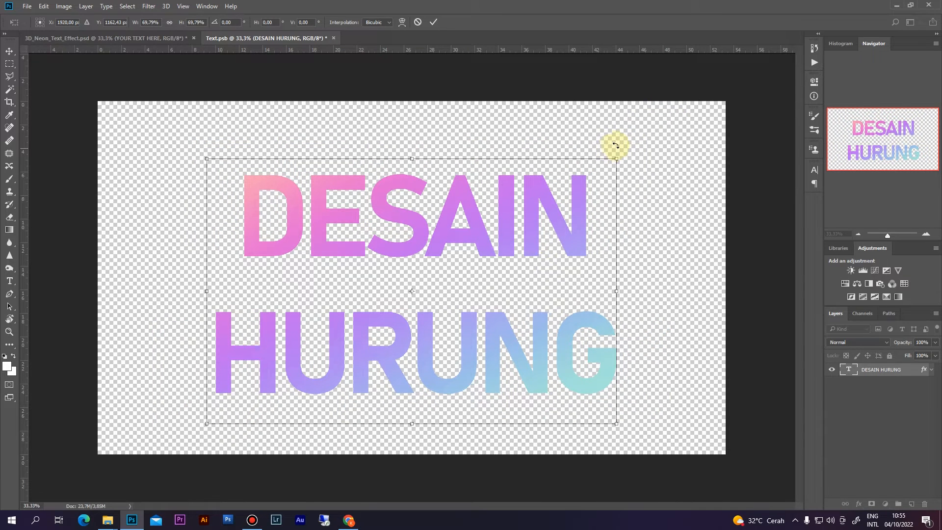
pyautogui.moveTo(617, 160); pyautogui.dragTo(604, 168)
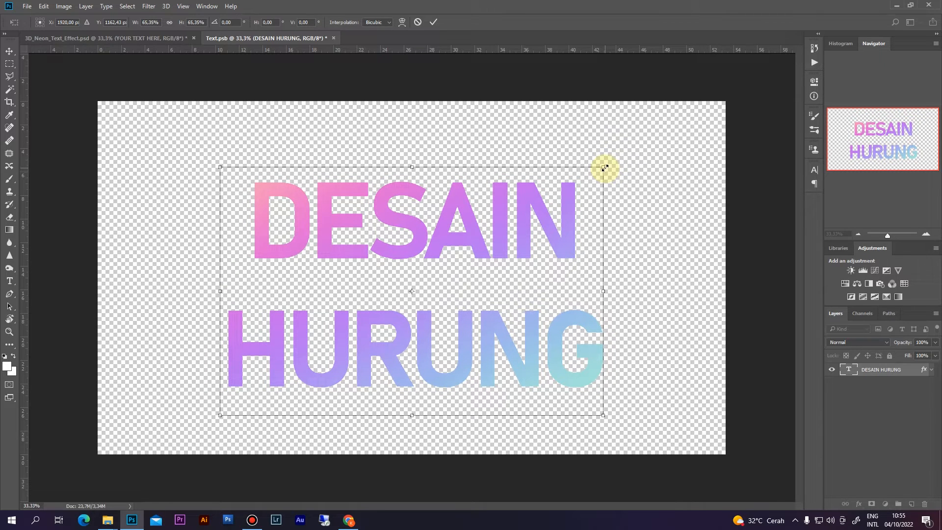
pyautogui.press('Return')
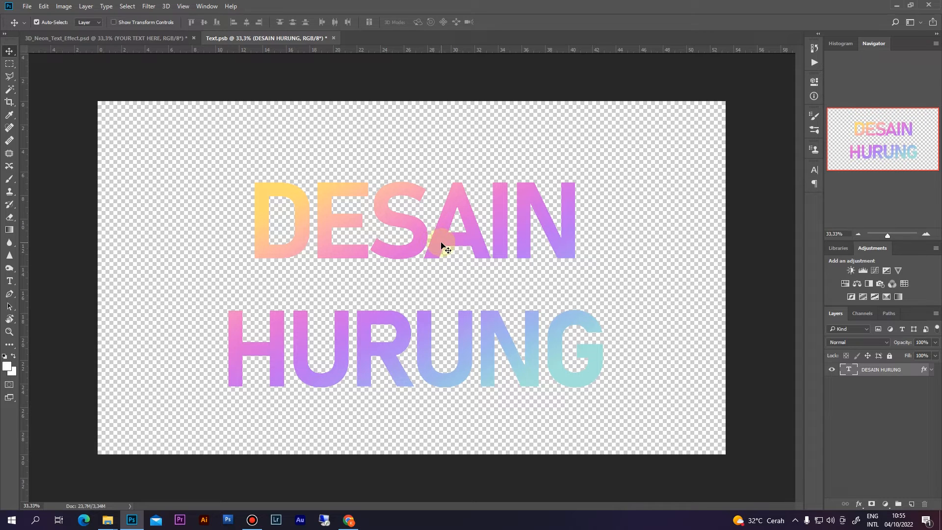
# - Enlarge the DESAIN word from 258 pt up to 298 pt and commit
pyautogui.press('t')
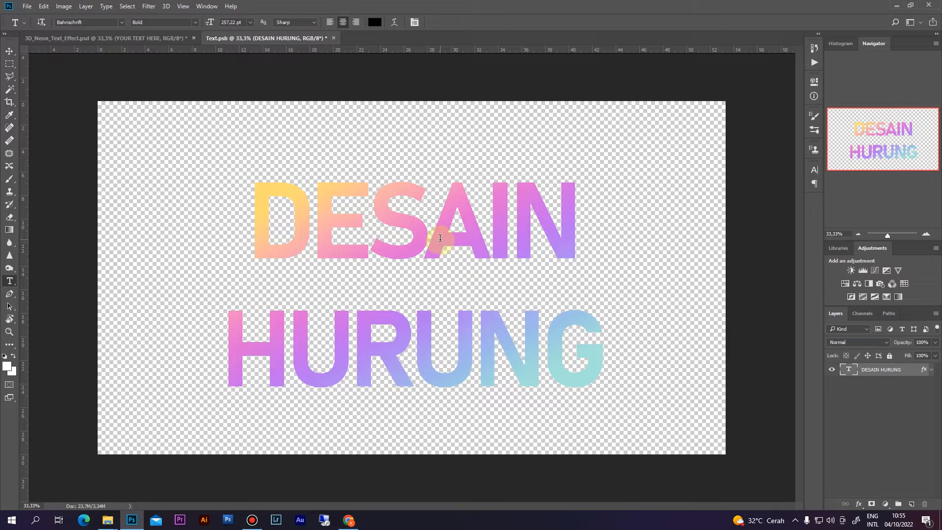
pyautogui.click(440, 235)
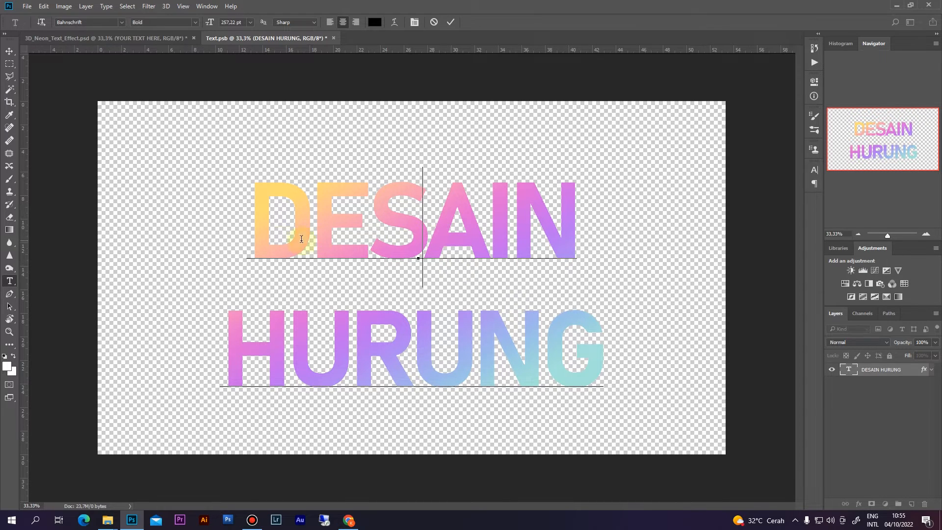
pyautogui.moveTo(256, 236); pyautogui.dragTo(574, 207)
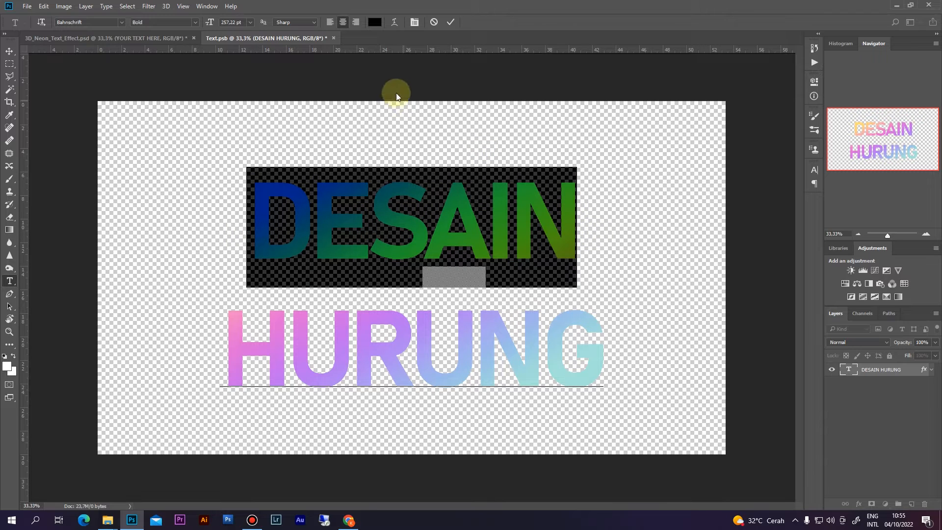
pyautogui.click(228, 23)
pyautogui.write('258')
pyautogui.press('Return')
pyautogui.scroll(16, 234, 21)
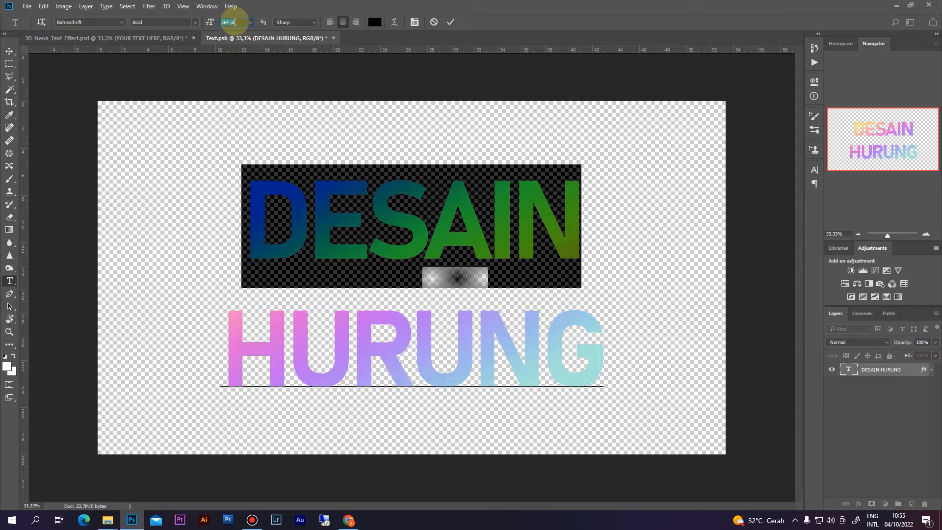
pyautogui.scroll(15, 235, 21)
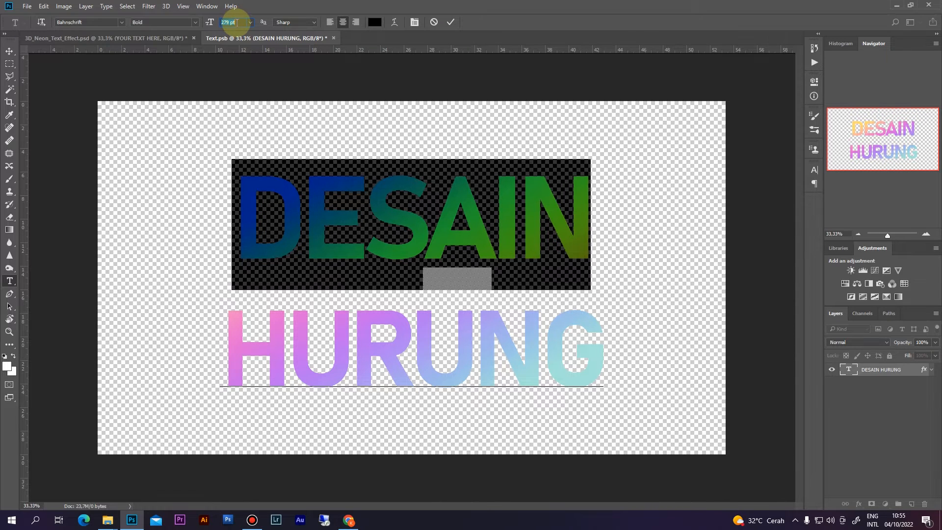
pyautogui.scroll(7, 234, 21)
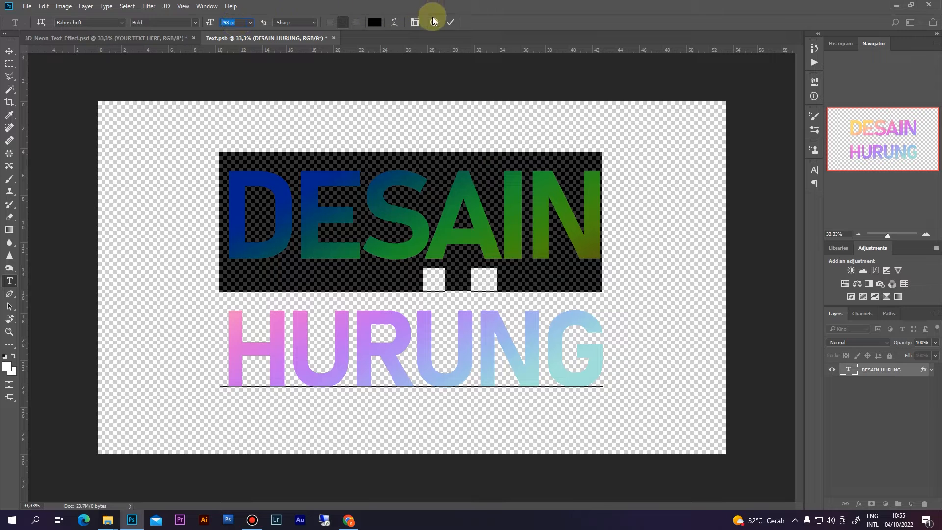
pyautogui.click(450, 21)
# - Delete the HURUNG line and its empty line break, leaving only DESAIN in the layer
pyautogui.click(455, 336)
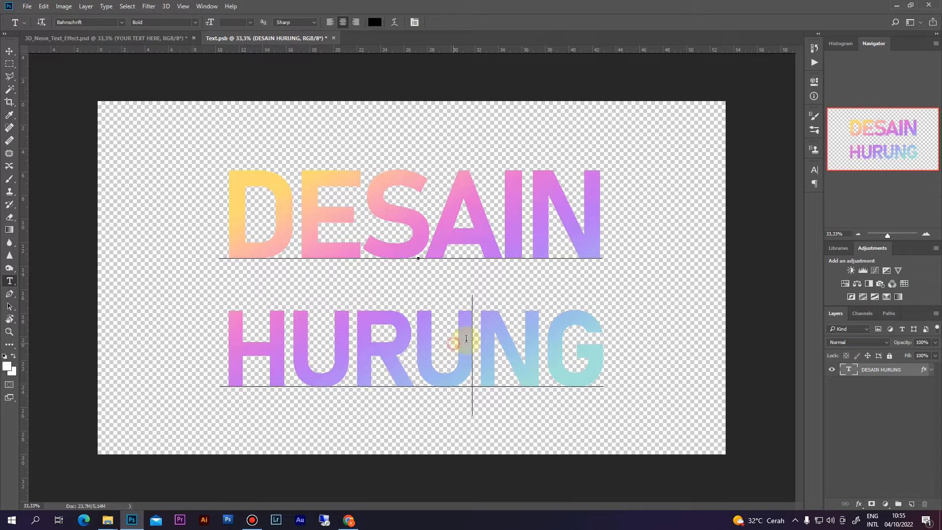
pyautogui.moveTo(601, 340); pyautogui.dragTo(229, 335)
pyautogui.click(415, 22)
pyautogui.moveTo(758, 195); pyautogui.dragTo(540, 383)
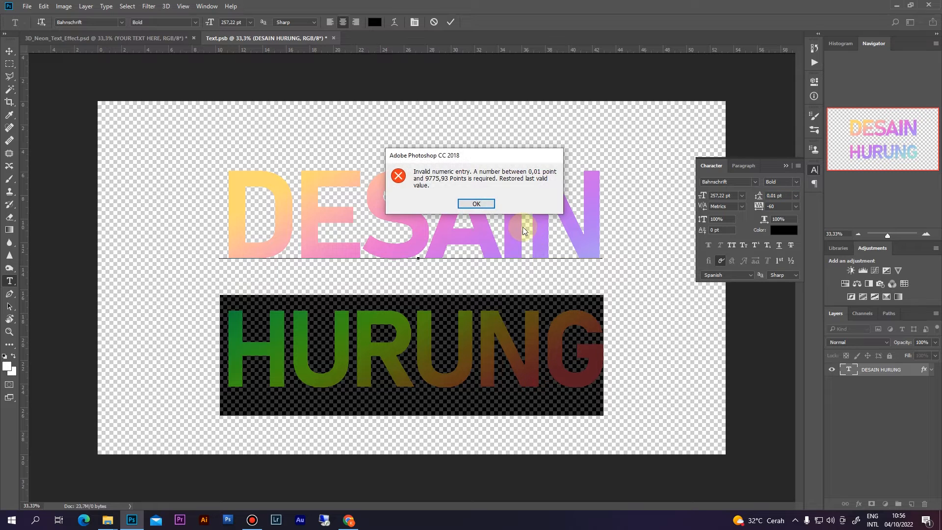
pyautogui.press('Return')
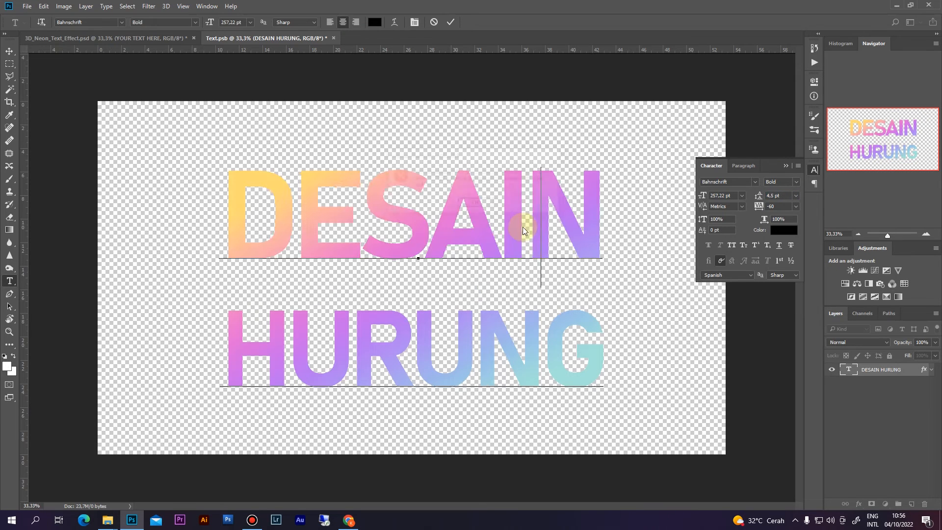
pyautogui.click(535, 245)
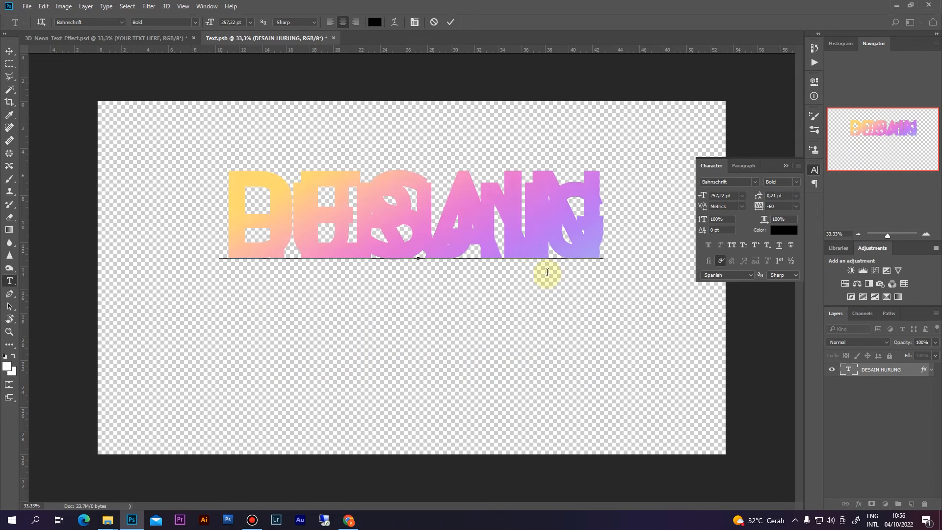
pyautogui.click(449, 22)
pyautogui.click(549, 221)
pyautogui.moveTo(594, 218); pyautogui.dragTo(213, 232)
pyautogui.press('BackSpace')
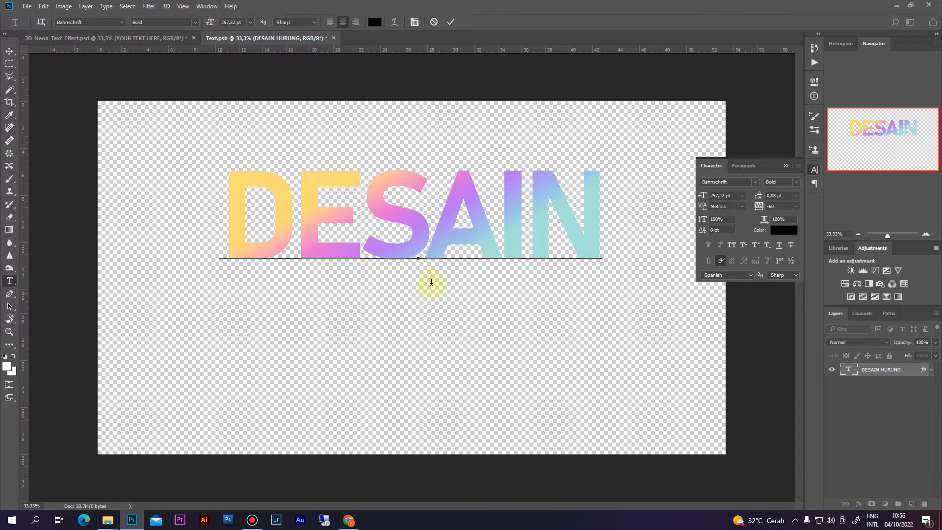
pyautogui.press('BackSpace')
pyautogui.click(451, 21)
# - Duplicate DESAIN just below the original and retype the copy as HURUNG
pyautogui.press('v')
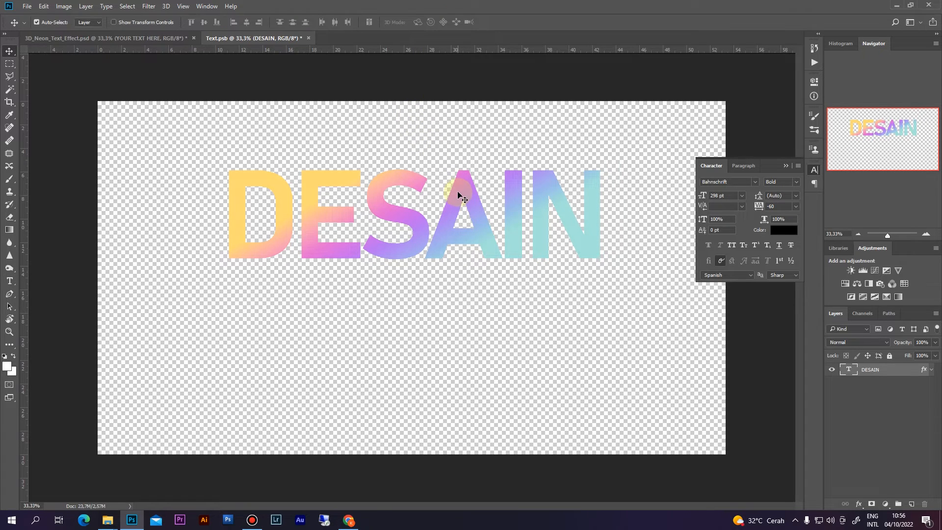
pyautogui.moveTo(458, 194); pyautogui.dragTo(458, 301)
pyautogui.press('t')
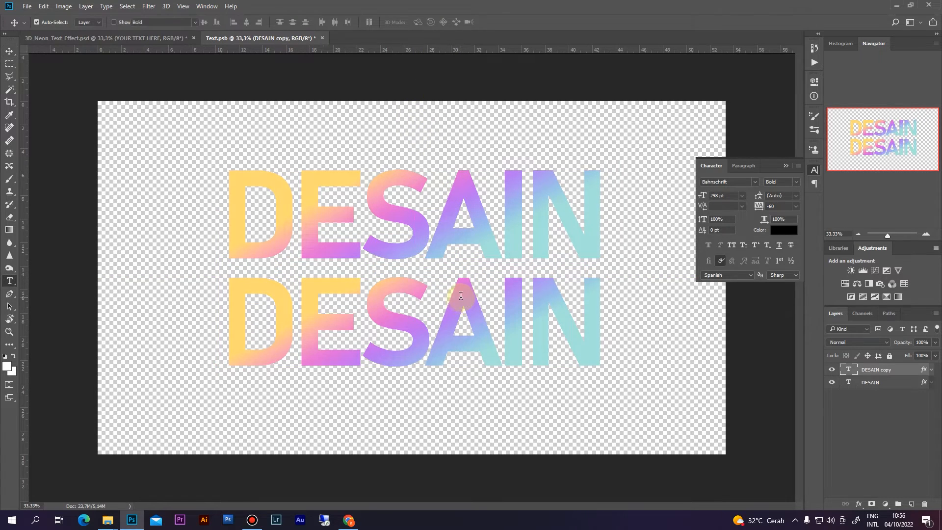
pyautogui.click(462, 294)
pyautogui.hotkey('ctrl', 'a')
pyautogui.write('HURUNG')
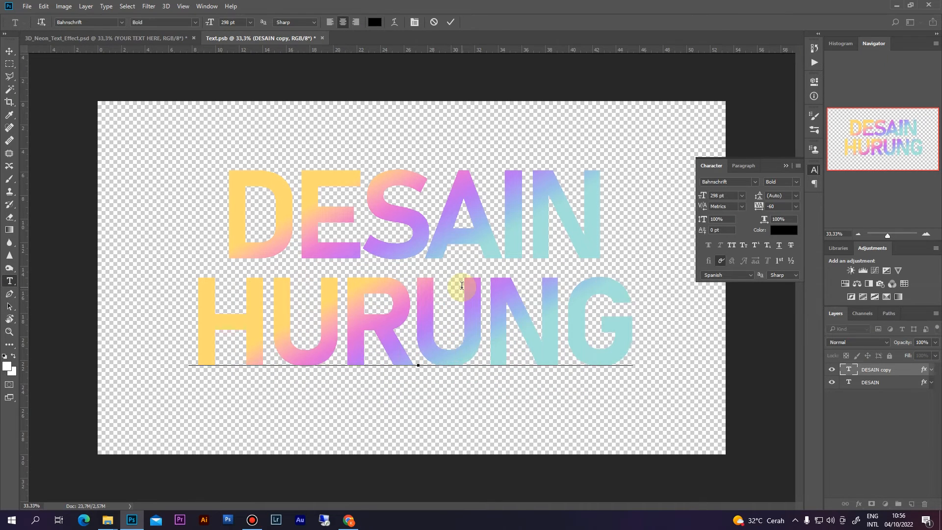
pyautogui.click(451, 26)
# - Scale HURUNG down to about 89% and nudge it slightly lower
pyautogui.press('v')
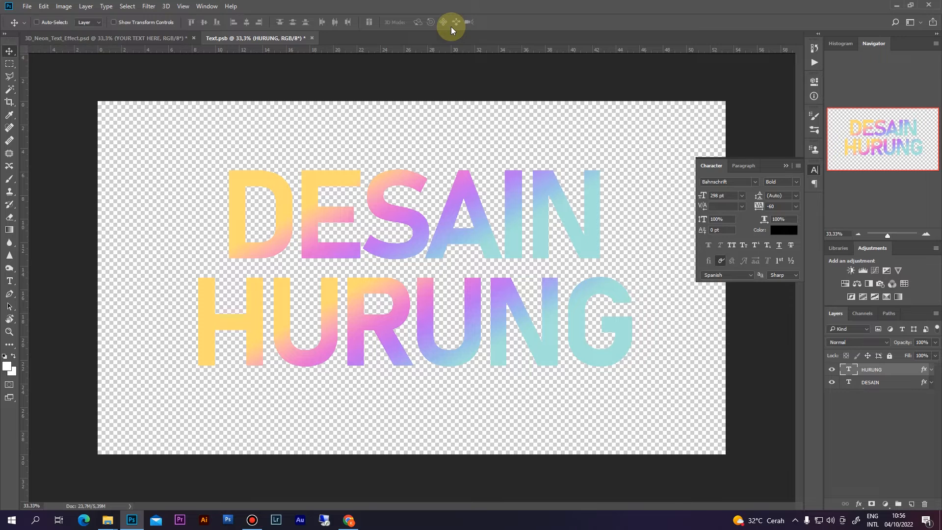
pyautogui.hotkey('ctrl', 't')
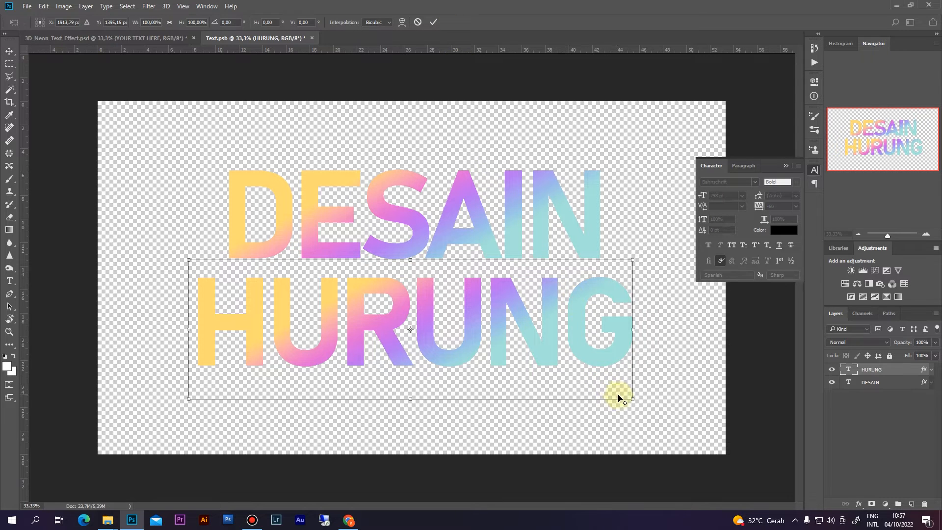
pyautogui.moveTo(632, 400); pyautogui.dragTo(588, 338)
pyautogui.press('Return')
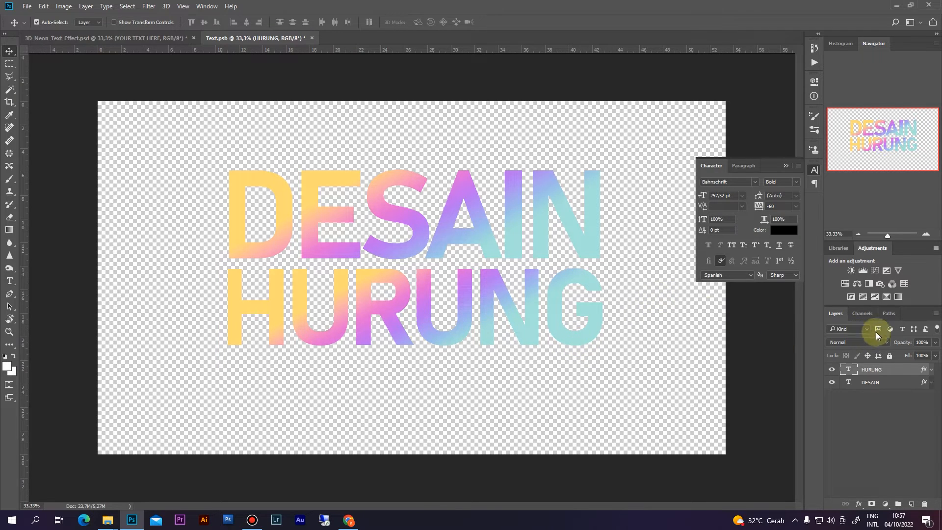
pyautogui.press('ctrl')
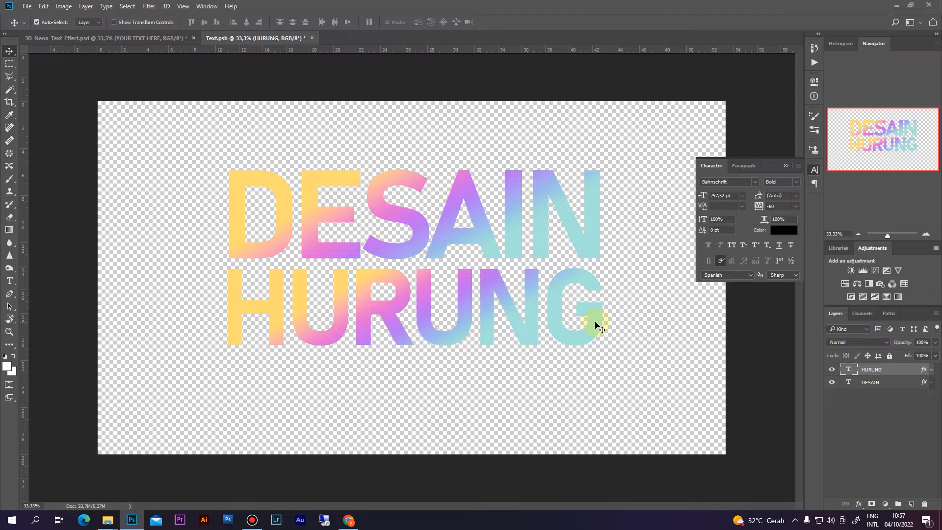
pyautogui.hotkey('shift', 'Down')
pyautogui.hotkey('shift', 'Down')
pyautogui.hotkey('shift', 'Down')
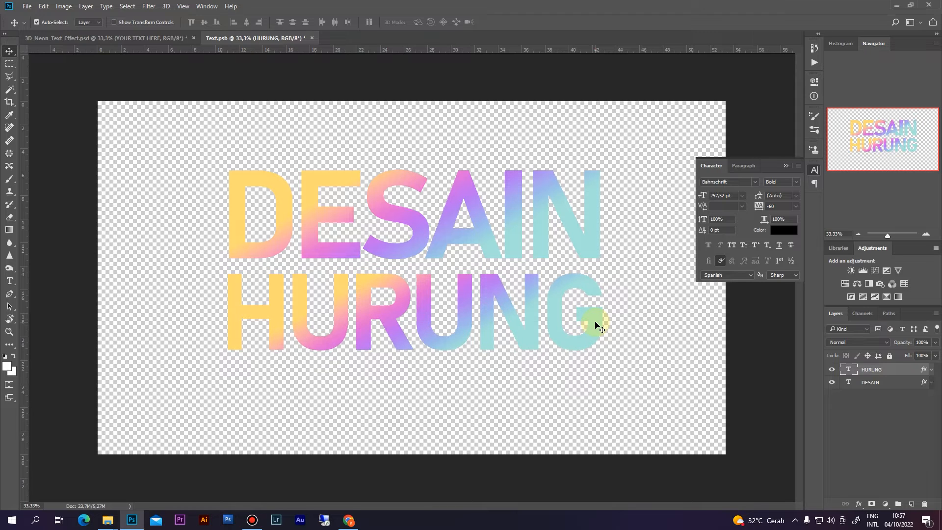
# - Group the DESAIN and HURUNG layers into Group 1
pyautogui.keyDown('ctrl'); pyautogui.click(884, 383); pyautogui.keyUp('ctrl')
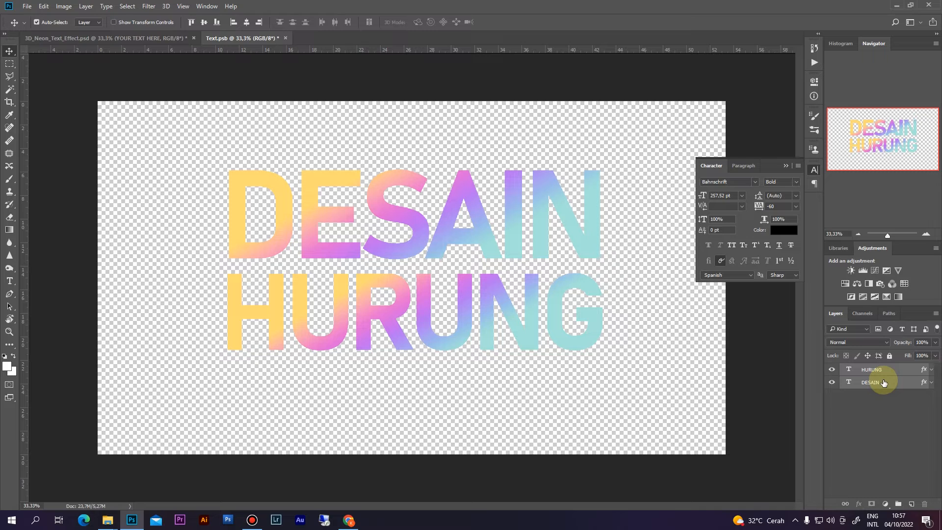
pyautogui.click(883, 382)
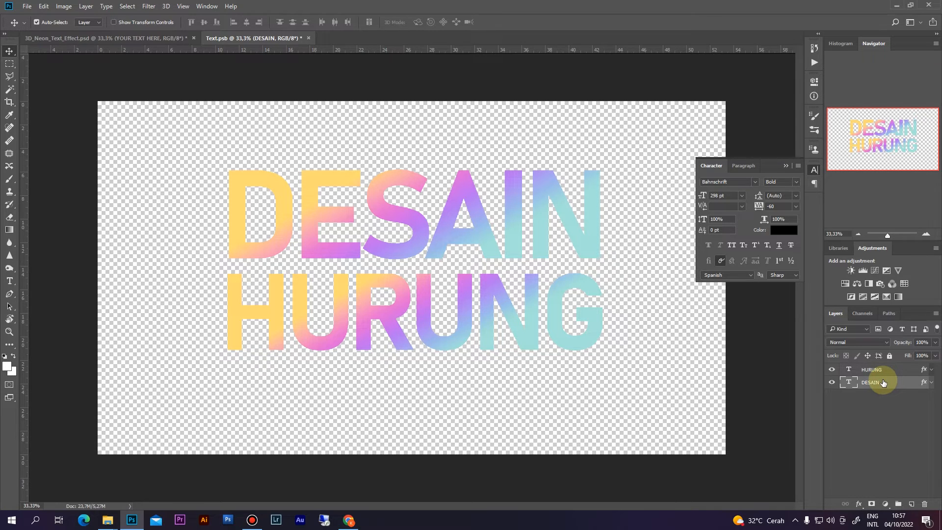
pyautogui.keyDown('ctrl'); pyautogui.click(890, 372); pyautogui.keyUp('ctrl')
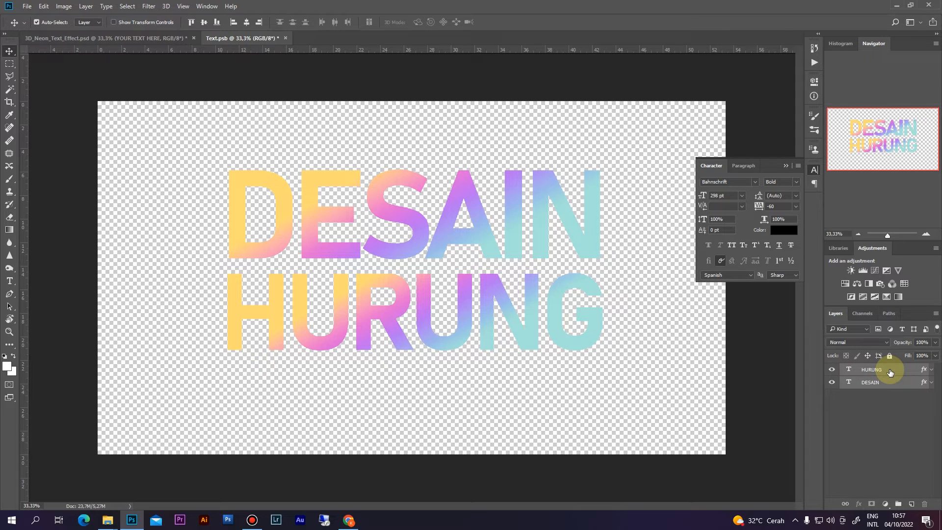
pyautogui.hotkey('ctrl', 'g')
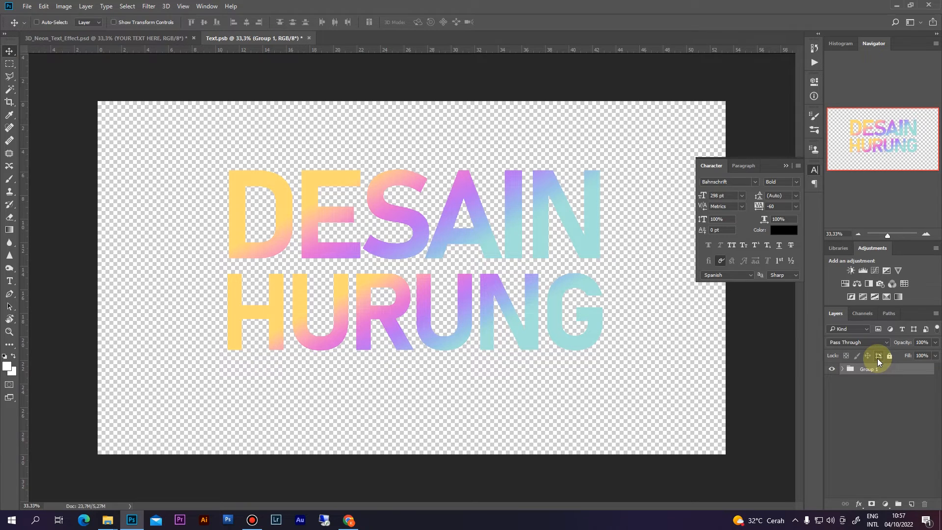
# - Align the group to the canvas's horizontal and vertical centres, then save Text.psb
pyautogui.hotkey('ctrl', 'a')
pyautogui.click(248, 25)
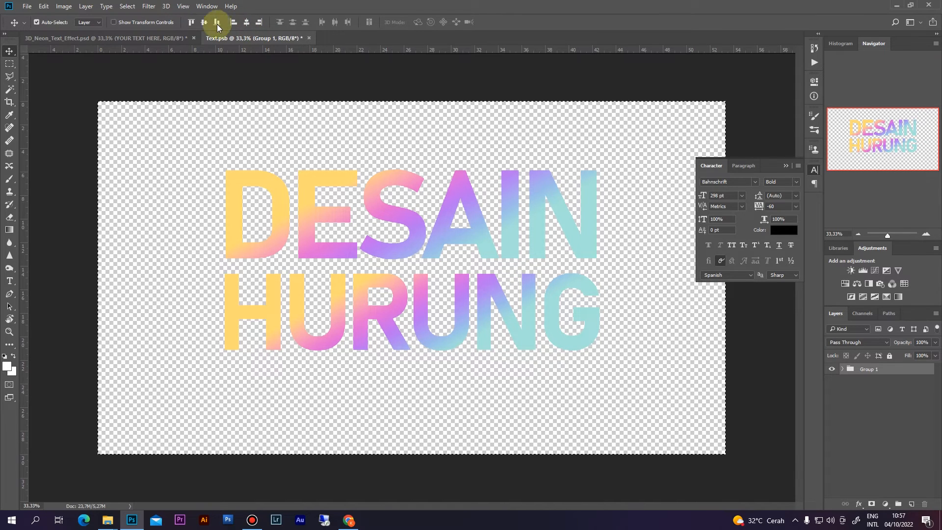
pyautogui.click(204, 24)
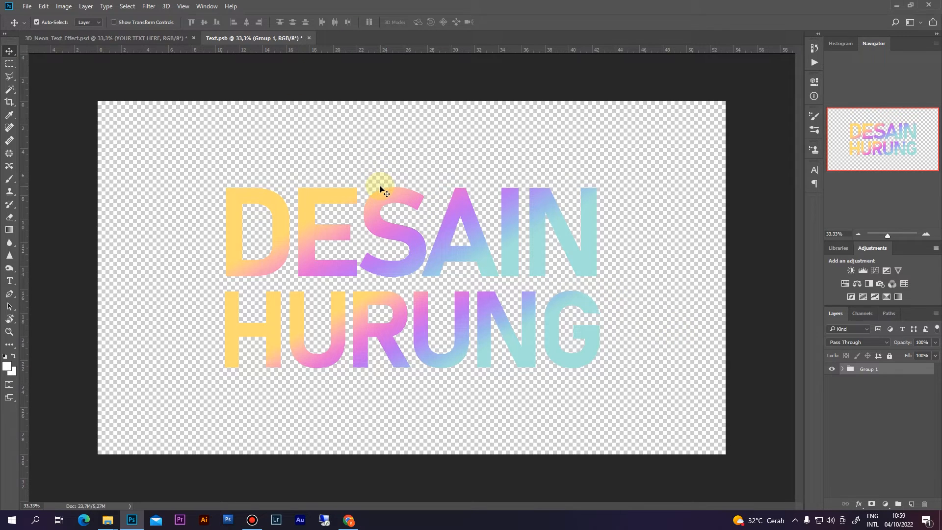
pyautogui.hotkey('ctrl', 's')
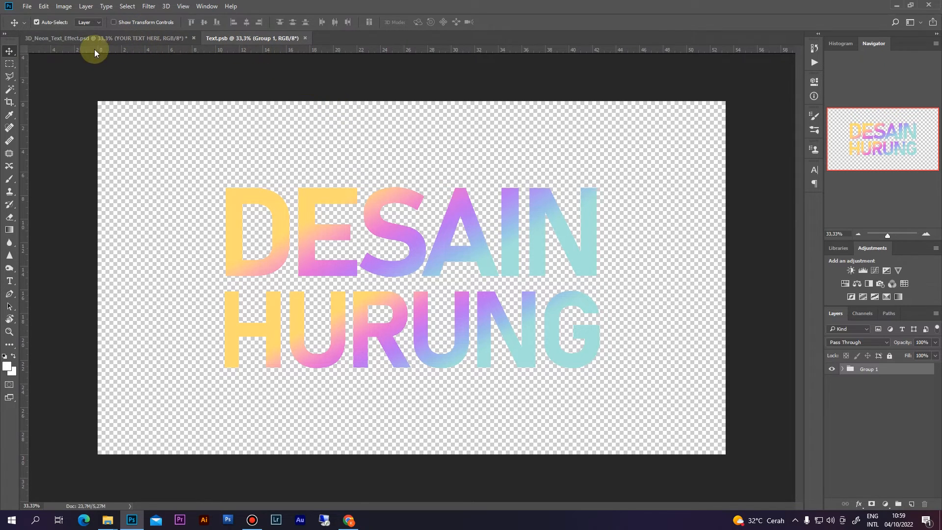
# - Switch to 3D_Neon_Text_Effect.psd and zoom in on the neon DESAIN HURUNG lettering
pyautogui.click(87, 37)
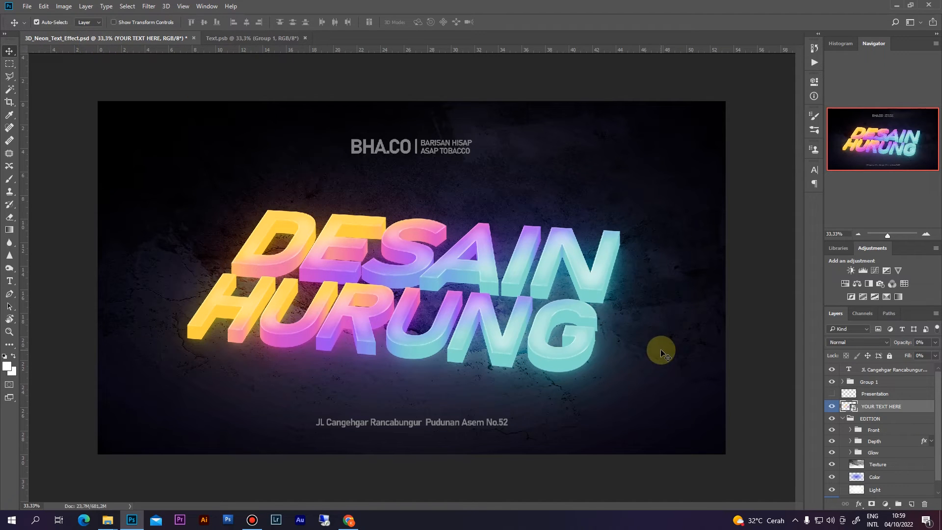
pyautogui.press('ctrl')
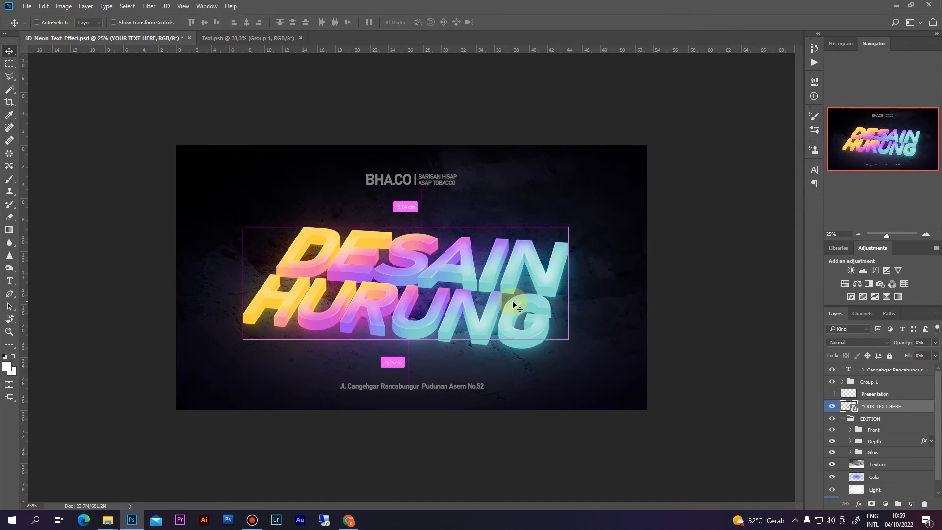
pyautogui.hotkey('ctrl', '+')
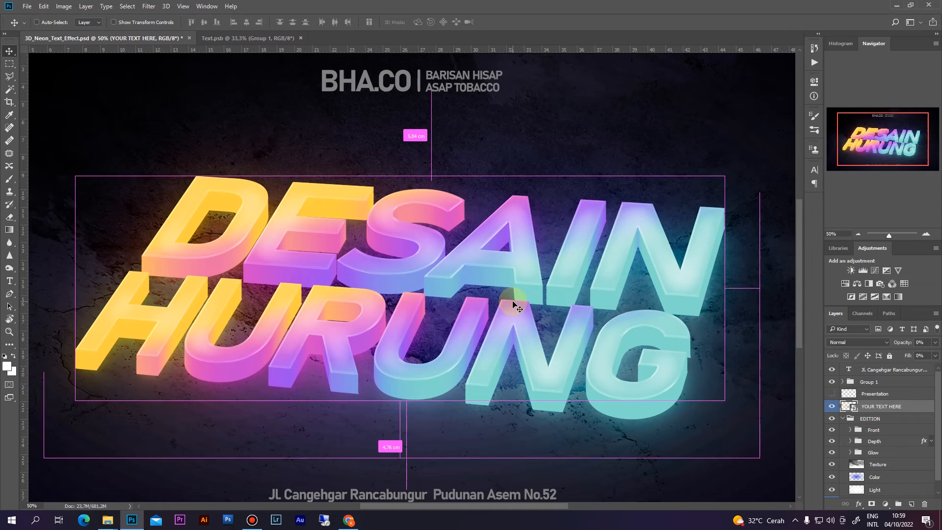
# - Replace the BHA.CO header text with MEMBUAT and nudge it left of the separator
pyautogui.hotkey('ctrl', '-')
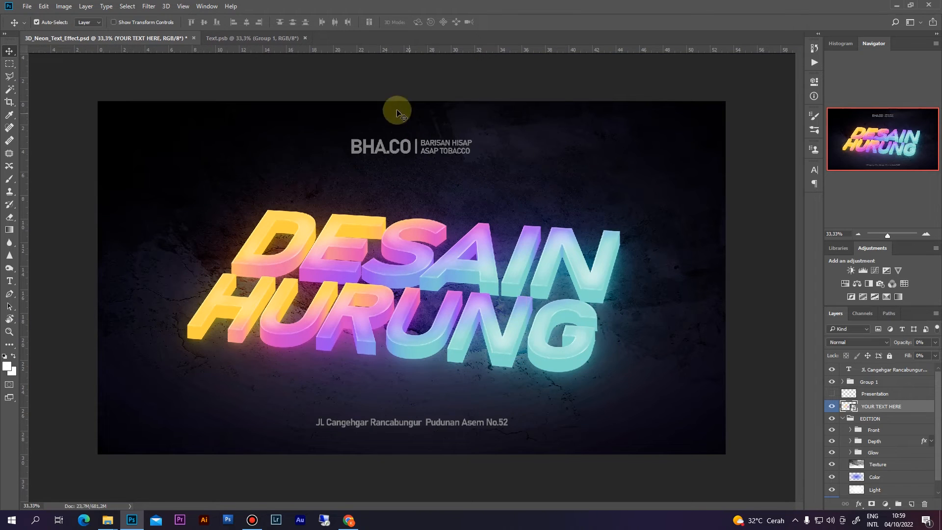
pyautogui.click(393, 148)
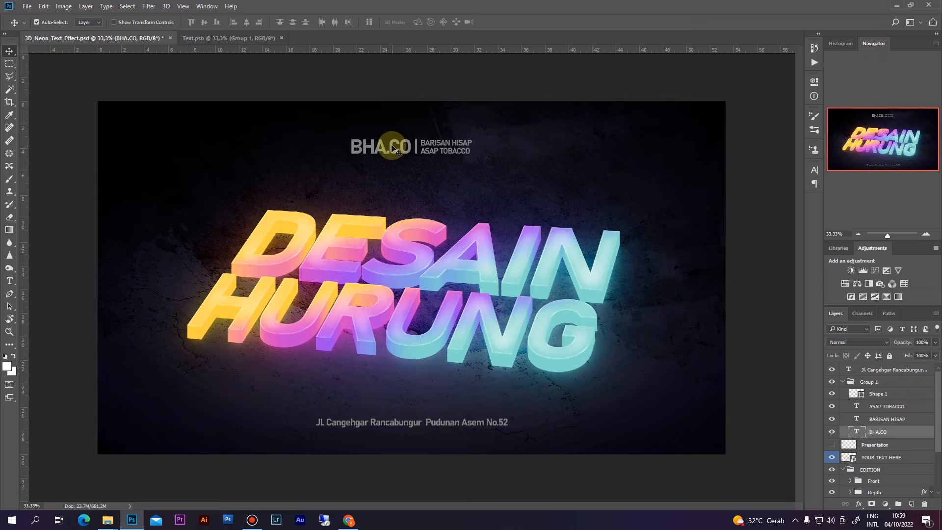
pyautogui.press('t')
pyautogui.click(397, 146)
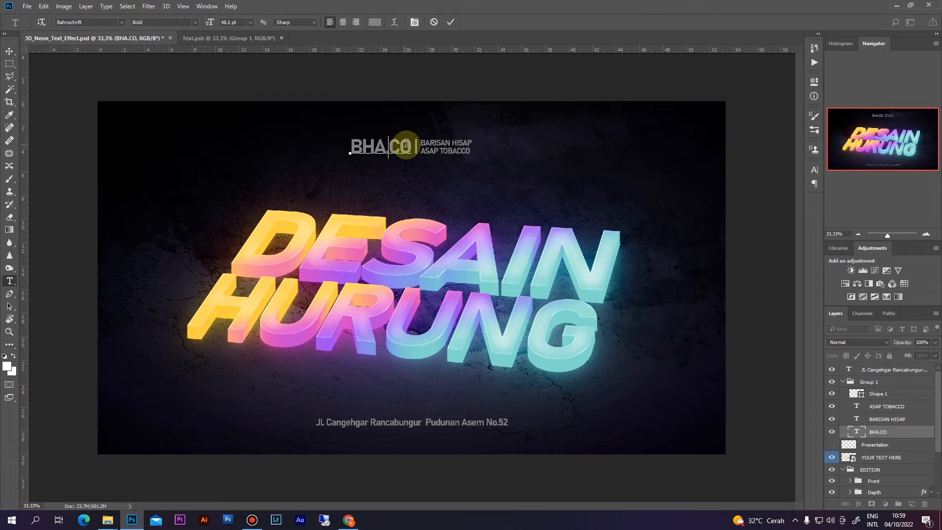
pyautogui.moveTo(397, 146); pyautogui.dragTo(353, 147)
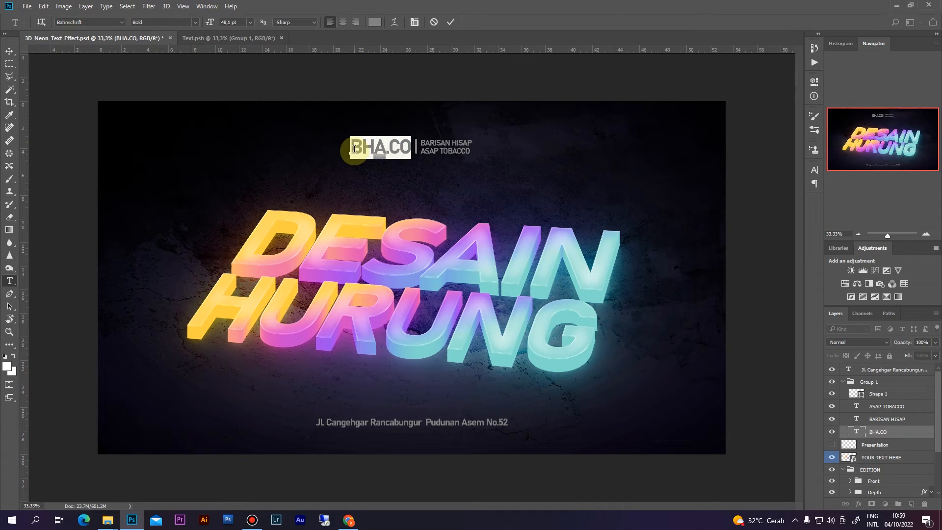
pyautogui.write('MEMBUAT')
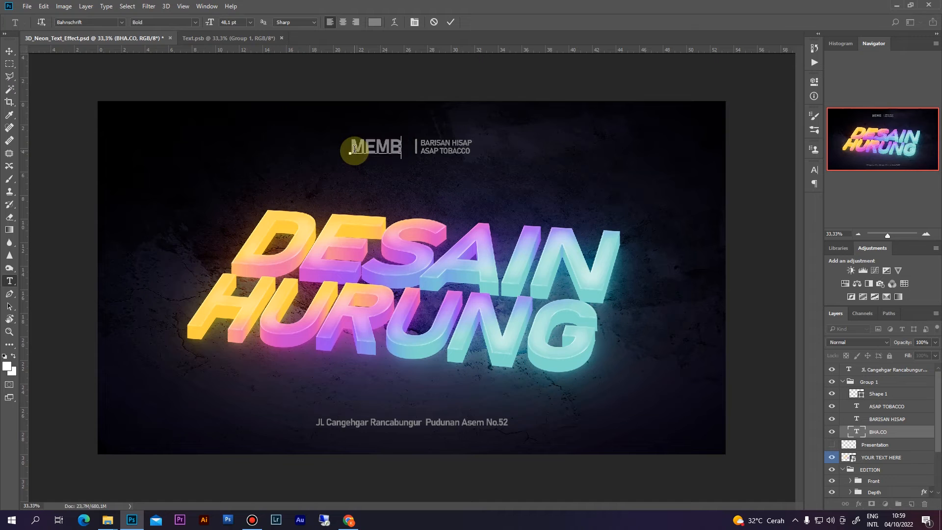
pyautogui.click(451, 23)
pyautogui.press('v')
pyautogui.hotkey('shift', 'Left')
pyautogui.hotkey('shift', 'Left')
pyautogui.hotkey('shift', 'Left')
pyautogui.hotkey('shift', 'Left')
pyautogui.hotkey('shift', 'Left')
pyautogui.hotkey('shift', 'Left')
pyautogui.hotkey('shift', 'Left')
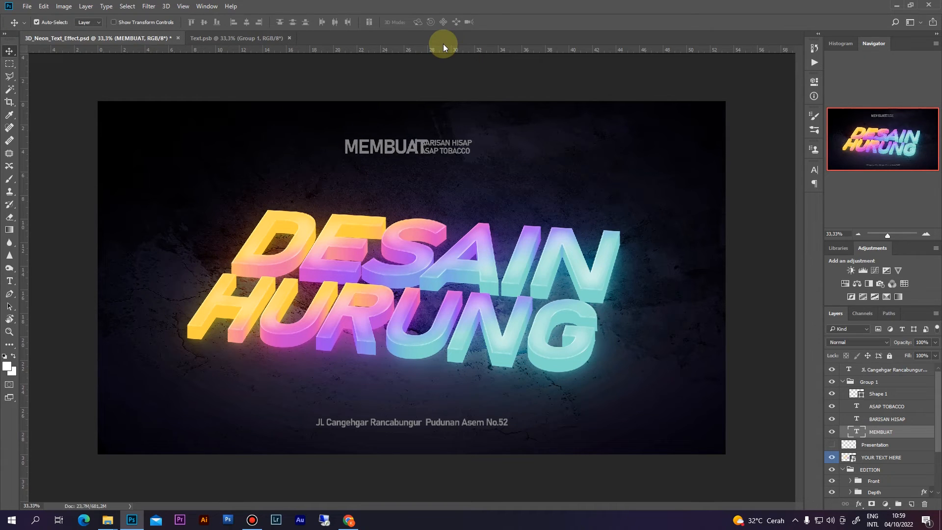
pyautogui.hotkey('shift', 'Left')
pyautogui.hotkey('shift', 'Left')
pyautogui.hotkey('shift', 'Left')
pyautogui.hotkey('shift', 'Left')
pyautogui.hotkey('shift', 'Left')
pyautogui.hotkey('shift', 'Left')
pyautogui.hotkey('shift', 'Left')
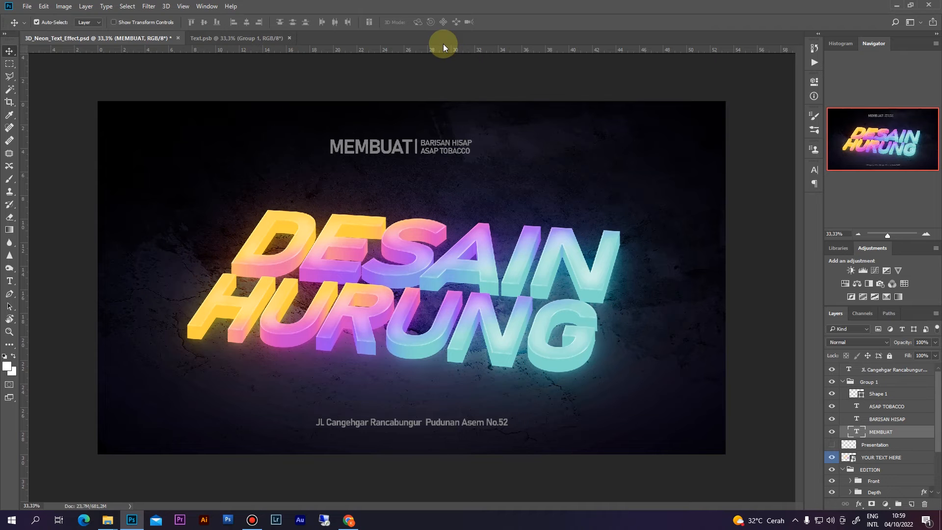
# - Change BARISAN HISAP to DESAIN MUDAH and ASAP TOBACCO to DAN CEPAT
pyautogui.hotkey('ctrl', '+')
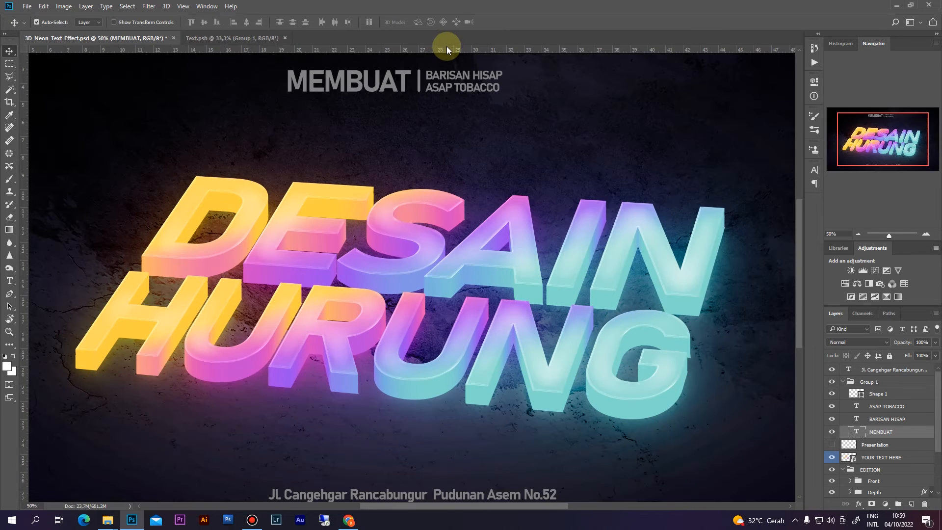
pyautogui.moveTo(451, 178); pyautogui.dragTo(457, 246)
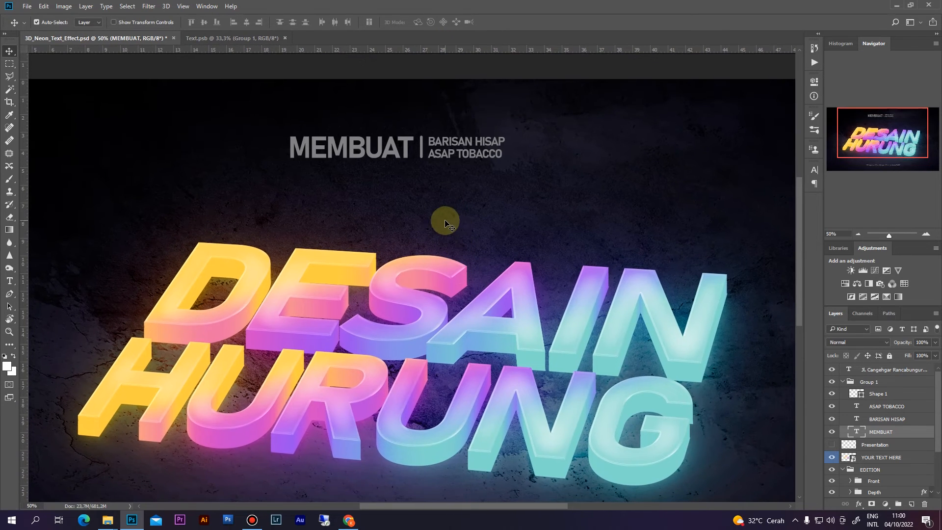
pyautogui.press('t')
pyautogui.moveTo(428, 141); pyautogui.dragTo(515, 146)
pyautogui.write('DESAIN')
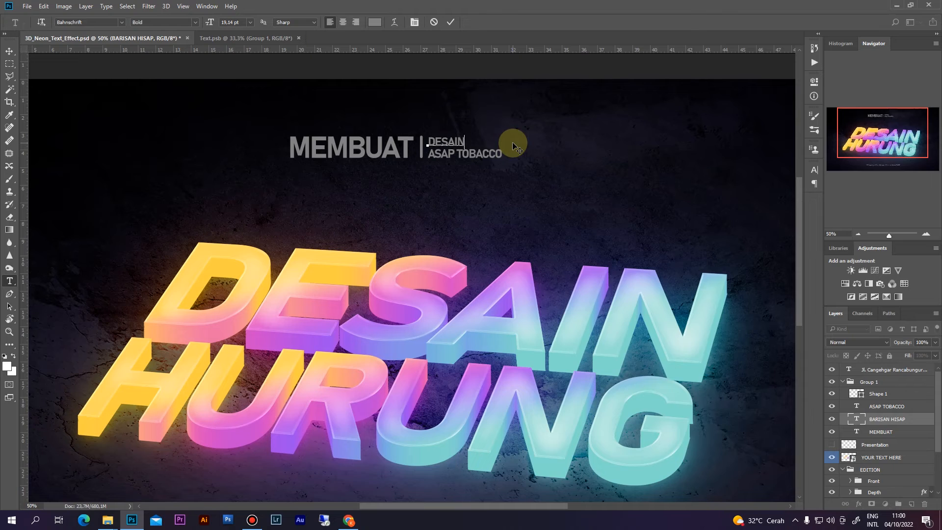
pyautogui.write(' MUDAH')
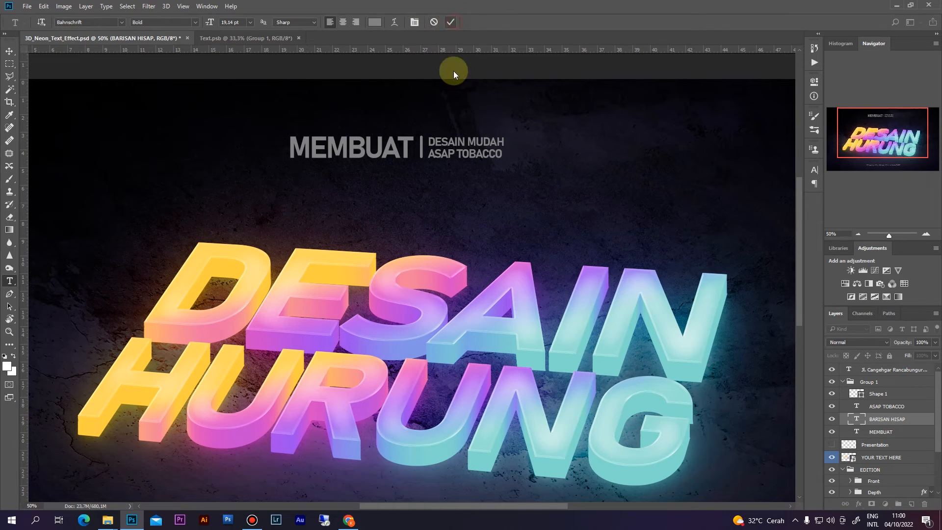
pyautogui.moveTo(427, 154); pyautogui.dragTo(523, 152)
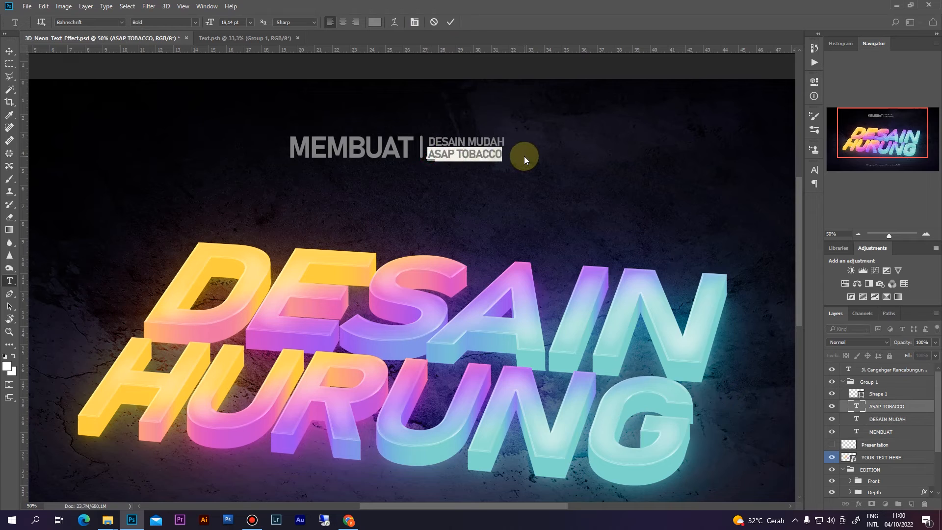
pyautogui.write('DAN CEPAT')
pyautogui.click(448, 24)
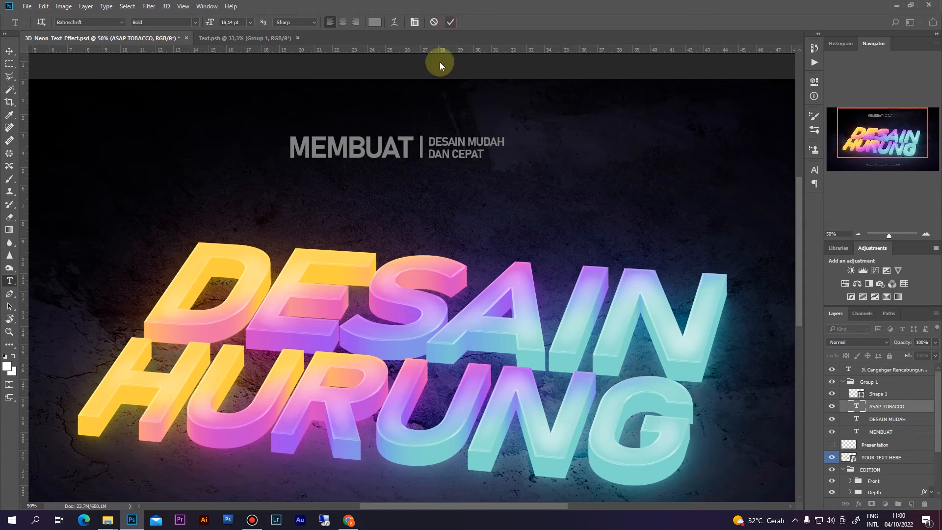
pyautogui.press('v')
pyautogui.hotkey('ctrl', '-')
pyautogui.hotkey('ctrl', '-')
pyautogui.hotkey('ctrl', '+')
pyautogui.hotkey('ctrl', '-')
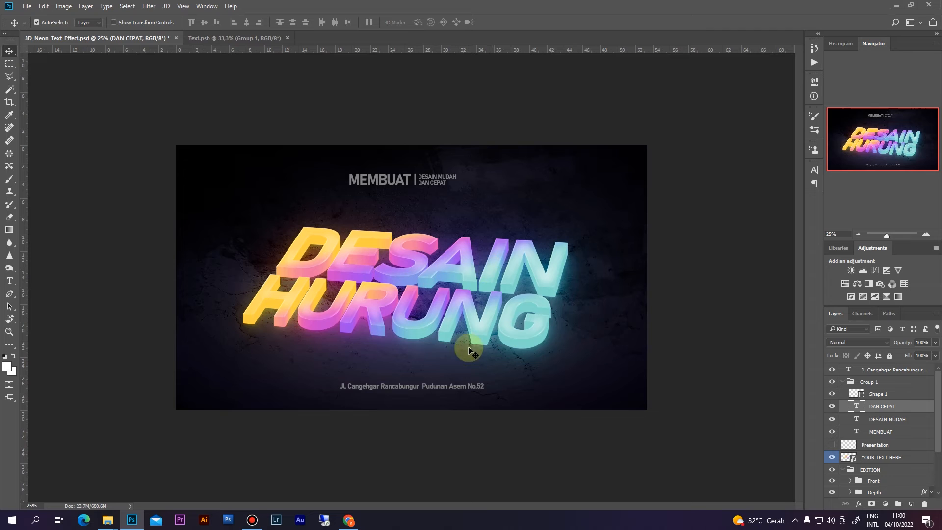
# - Select the header's Group 1 and align it to the canvas's horizontal centre
pyautogui.hotkey('ctrl', '+')
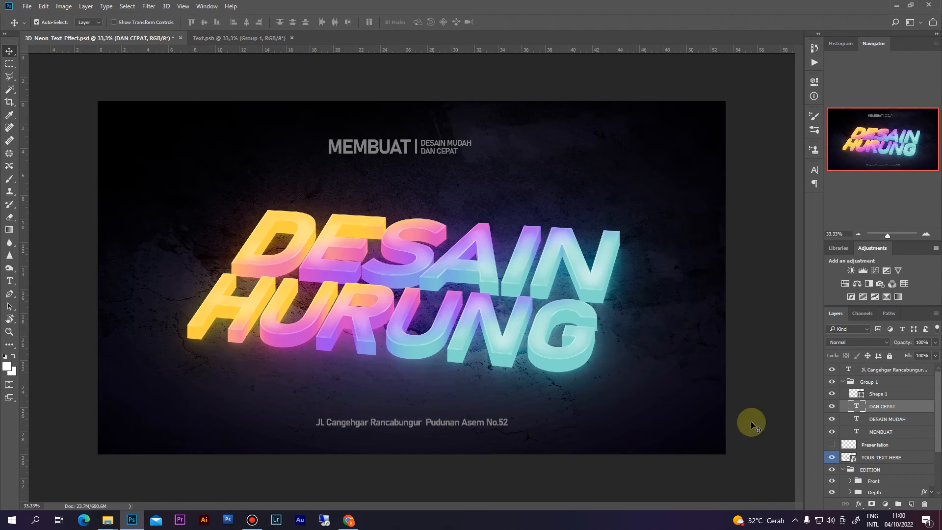
pyautogui.click(843, 382)
pyautogui.click(832, 383)
pyautogui.click(832, 383)
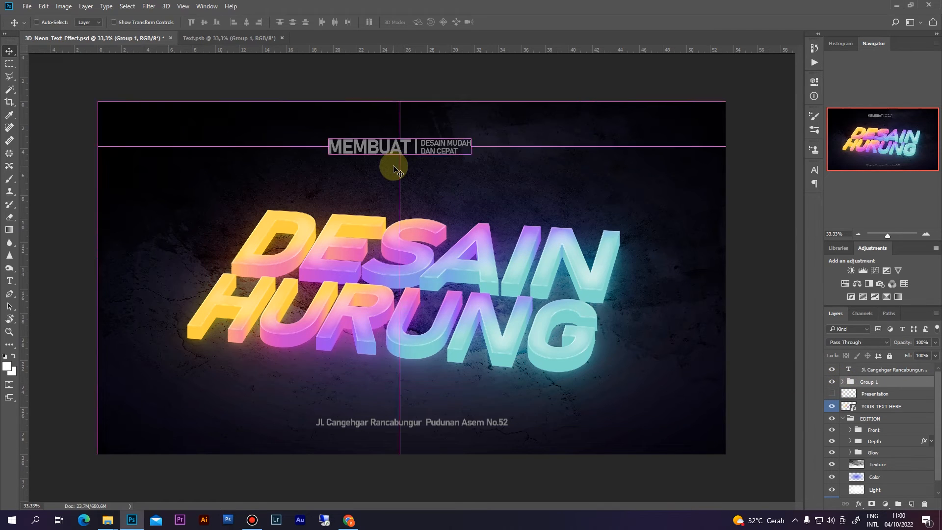
pyautogui.hotkey('ctrl', 'a')
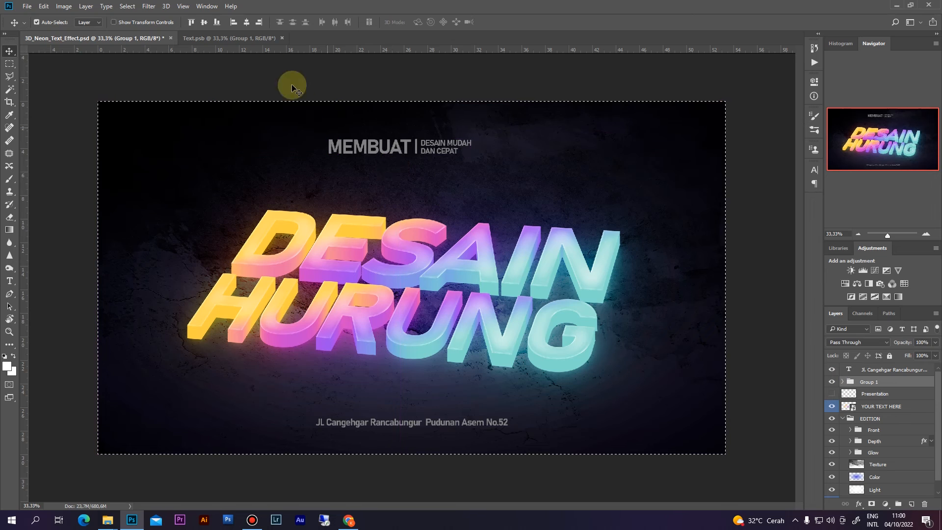
pyautogui.click(248, 24)
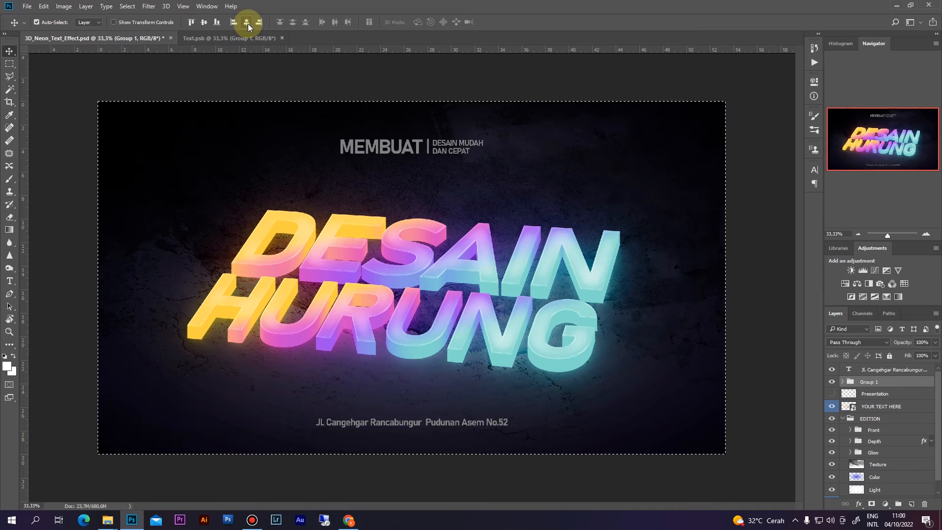
pyautogui.hotkey('ctrl', 'd')
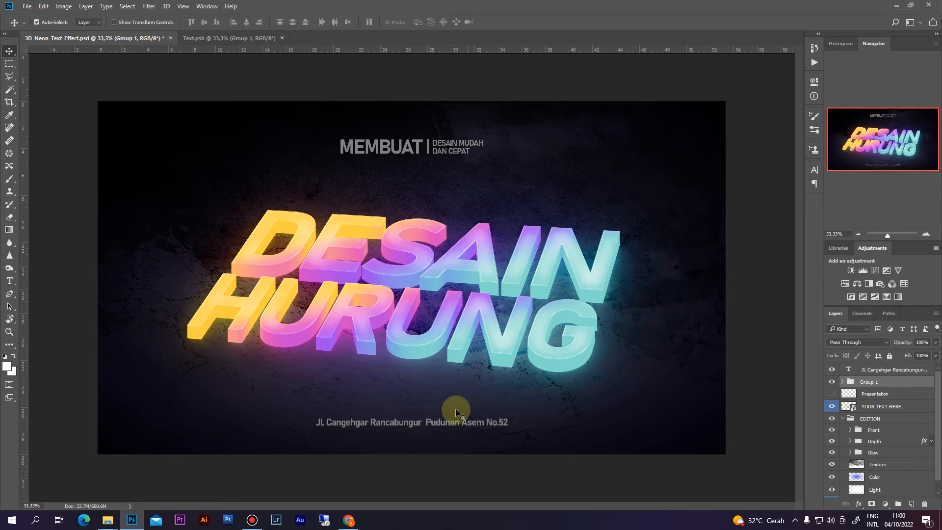
# - Replace the address with two lines: TOTORIAL CEPAT BISA PHOTOSHOP / BELAJAR PHOTOSHOP UNTUK PEMULA
pyautogui.doubleClick(454, 425)
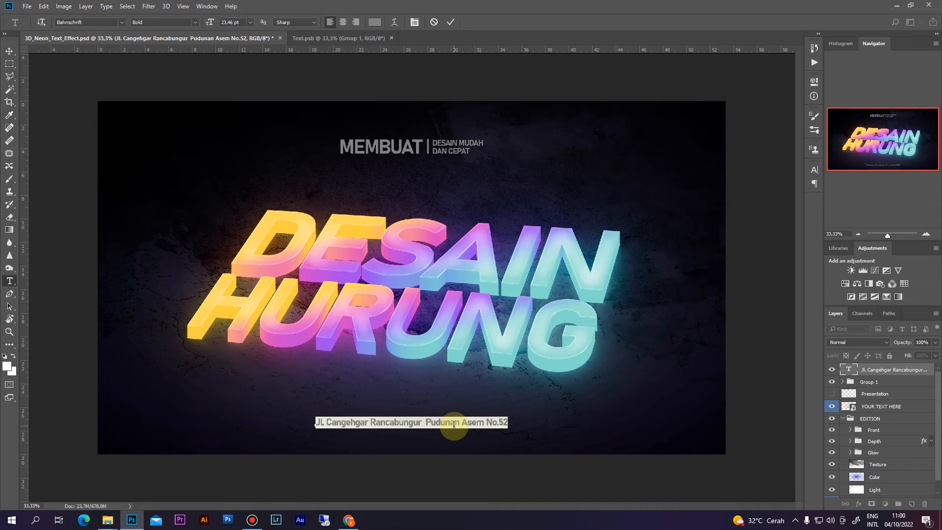
pyautogui.press('BackSpace')
pyautogui.write('TO')
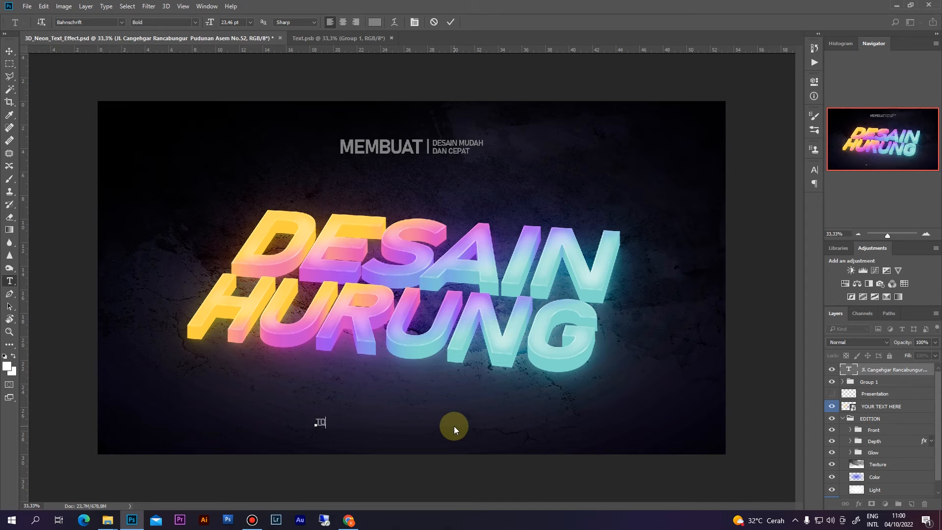
pyautogui.write('TORIAL UNTUK PEMULA')
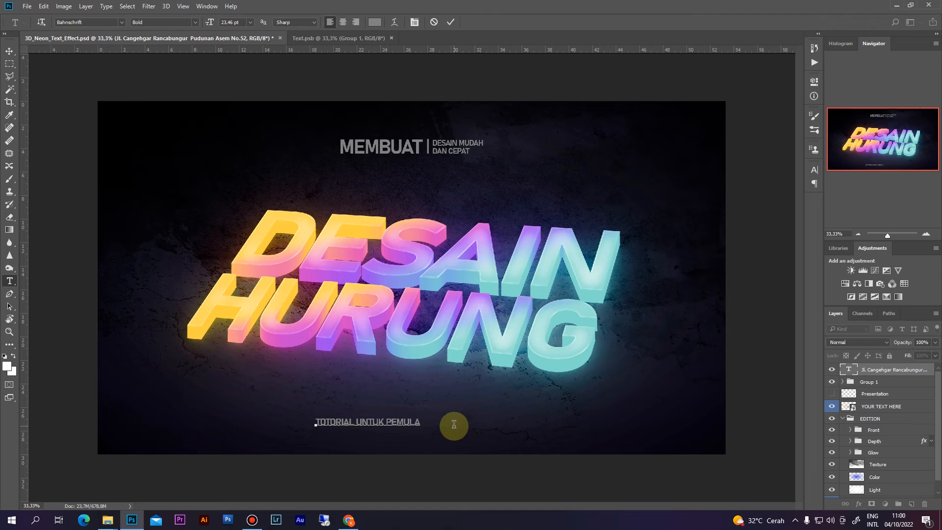
pyautogui.click(358, 421)
pyautogui.write('BELAJAR PHOTOSHOP')
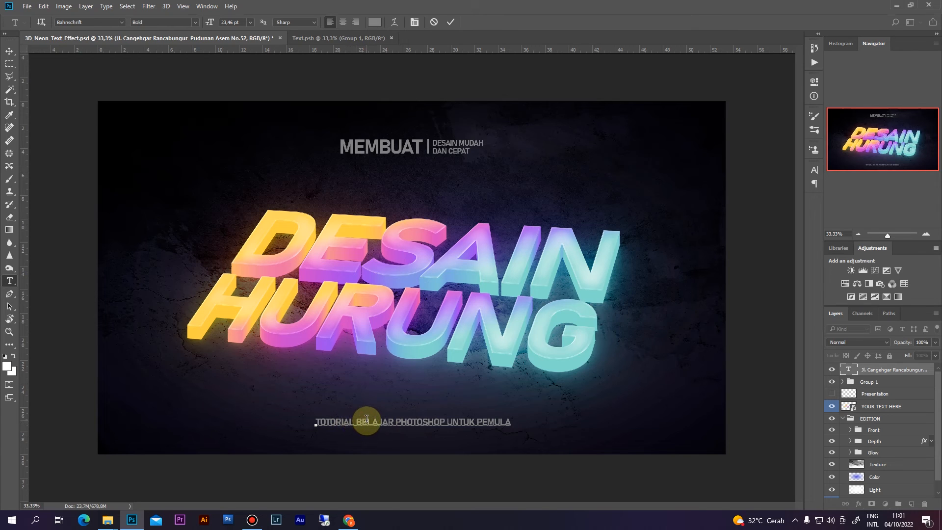
pyautogui.write('CARA ')
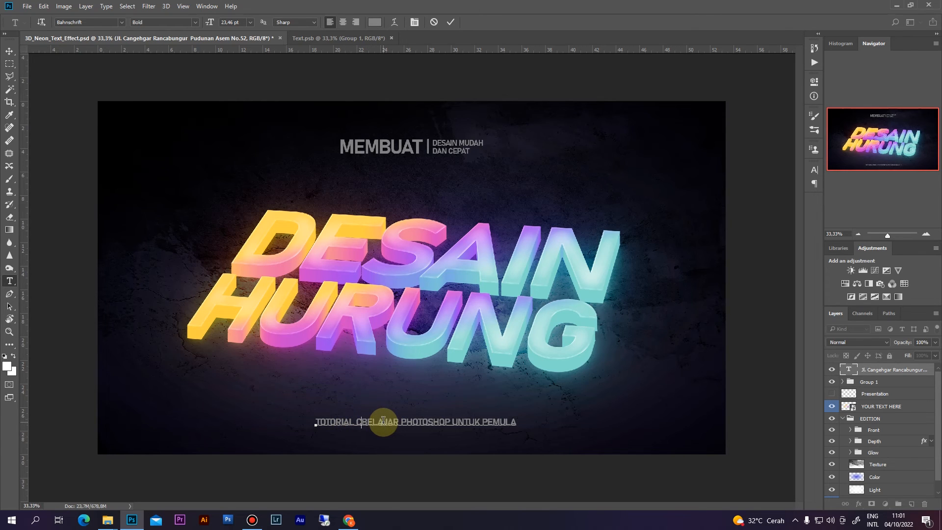
pyautogui.write('MUDAH DAN')
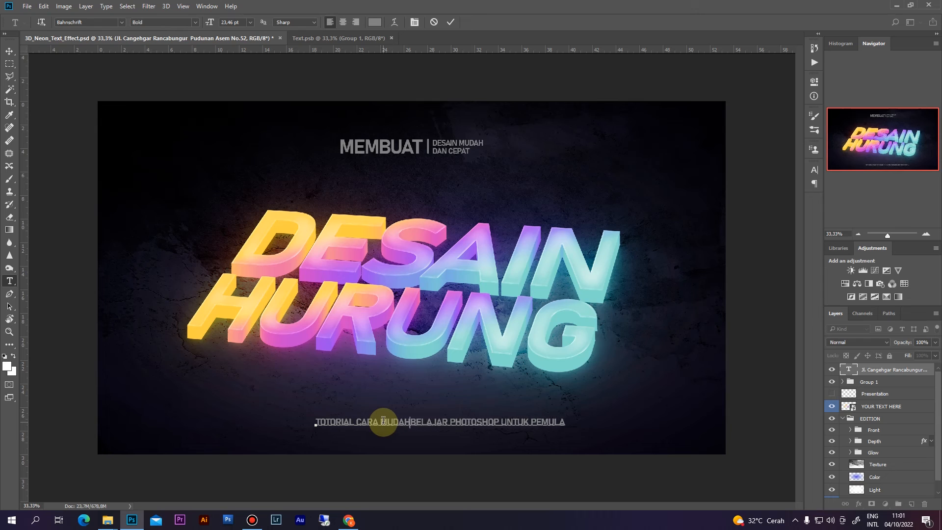
pyautogui.press('BackSpace')
pyautogui.press('BackSpace')
pyautogui.press('BackSpace')
pyautogui.press('BackSpace')
pyautogui.press('BackSpace')
pyautogui.press('BackSpace')
pyautogui.press('BackSpace')
pyautogui.press('BackSpace')
pyautogui.press('BackSpace')
pyautogui.press('BackSpace')
pyautogui.press('BackSpace')
pyautogui.press('BackSpace')
pyautogui.press('BackSpace')
pyautogui.press('BackSpace')
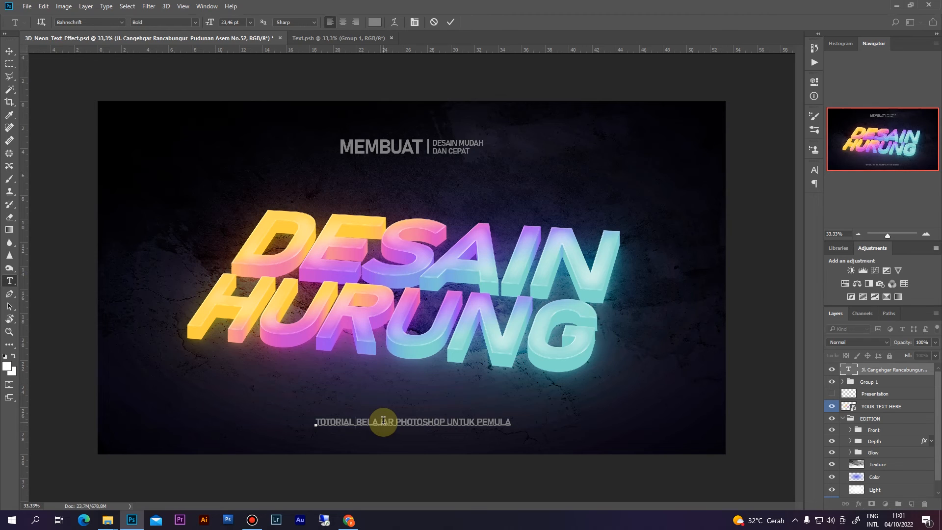
pyautogui.write('CEPAT BISA PHOTOSHOP')
pyautogui.press('Return')
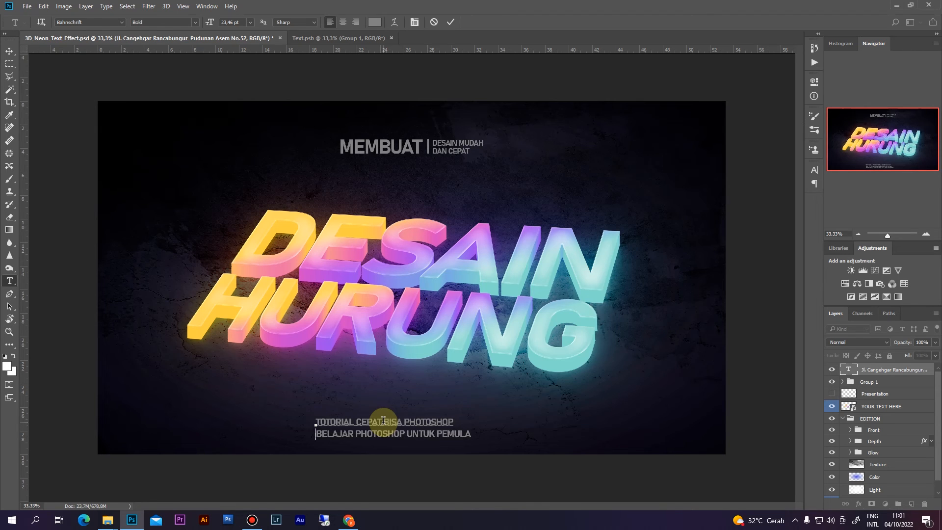
# - Centre-align both footer lines and commit the text
pyautogui.hotkey('ctrl', 'a')
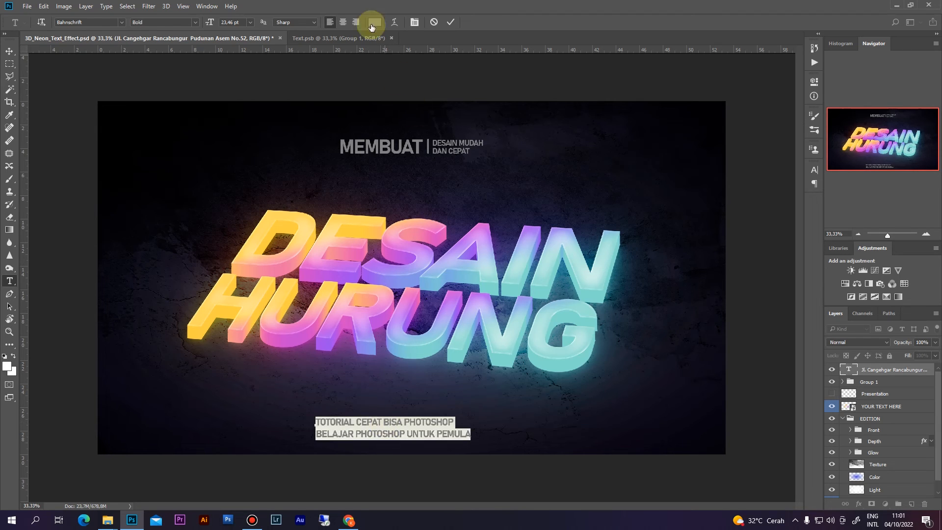
pyautogui.click(342, 22)
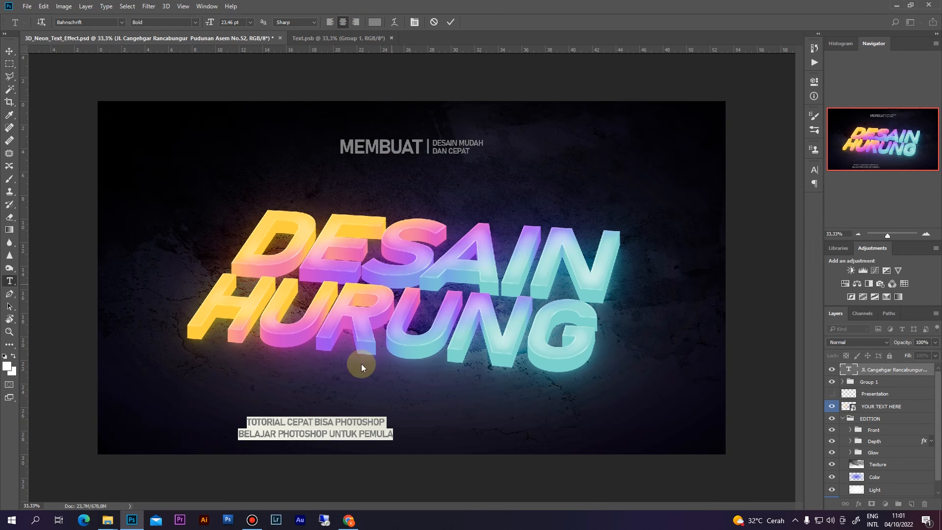
pyautogui.click(449, 22)
pyautogui.press('v')
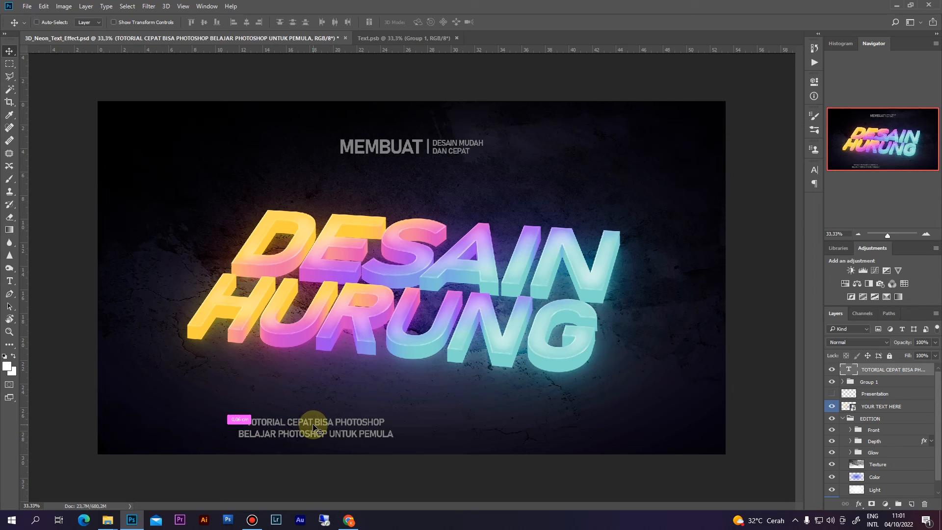
# - Align the footer to the canvas's horizontal centre and zoom out to view the whole design
pyautogui.hotkey('ctrl', 'a')
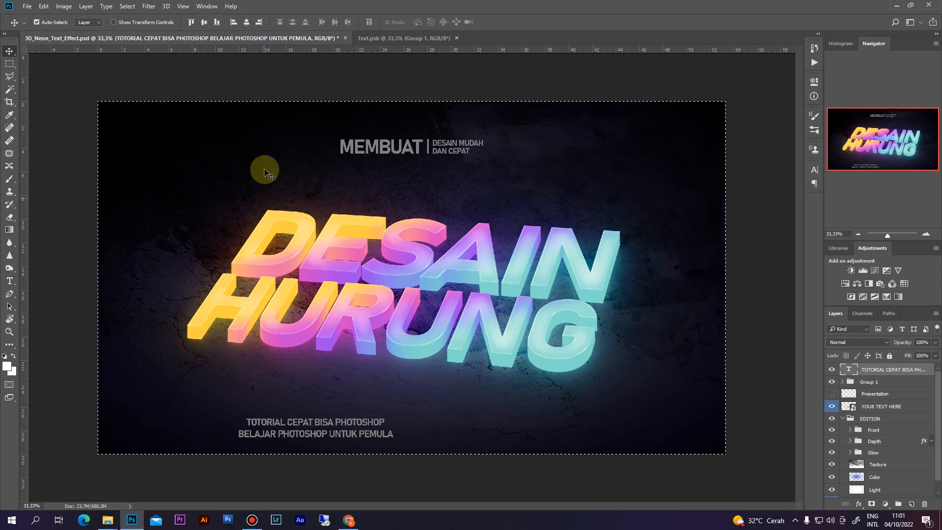
pyautogui.click(248, 22)
pyautogui.hotkey('ctrl', 'd')
pyautogui.hotkey('ctrl', '-')
pyautogui.hotkey('ctrl', '+')
pyautogui.hotkey('ctrl', '-')
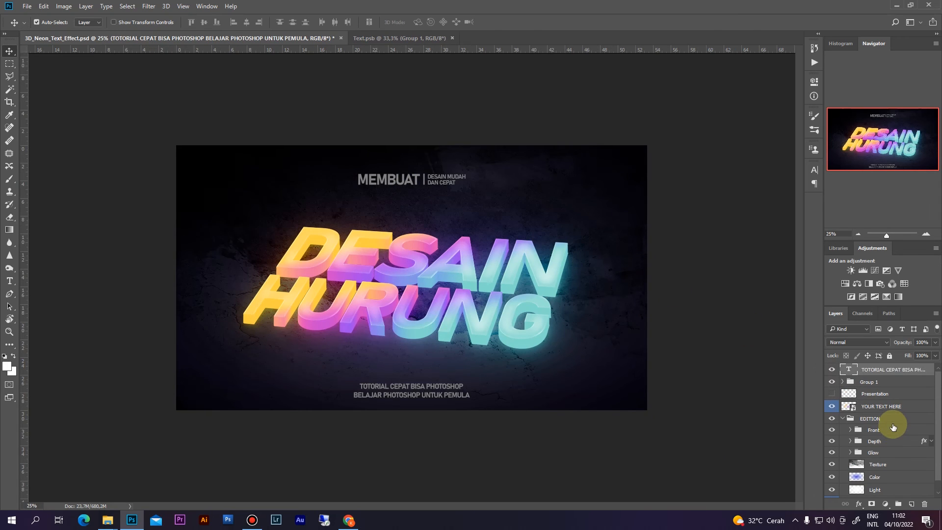
pyautogui.scroll(-1, 893, 430)
pyautogui.click(833, 467)
pyautogui.click(834, 467)
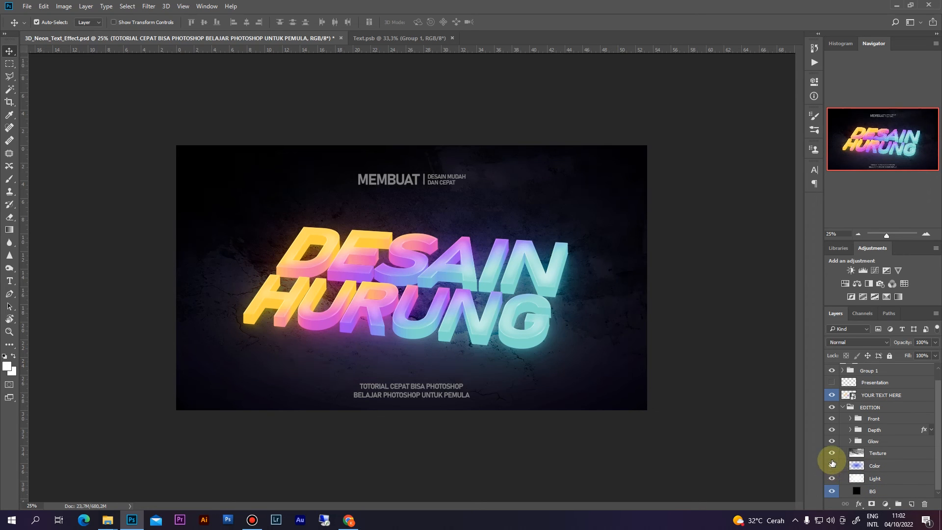
pyautogui.click(832, 454)
pyautogui.click(831, 456)
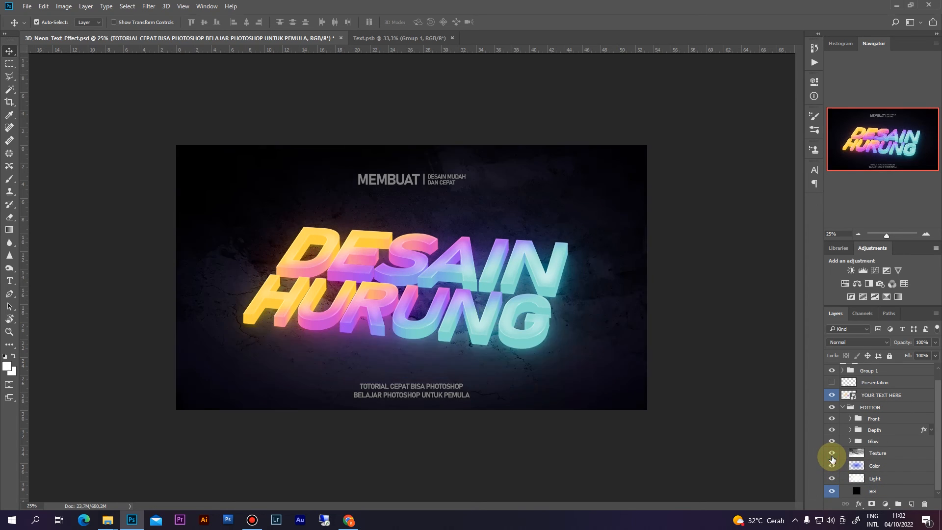
pyautogui.click(878, 452)
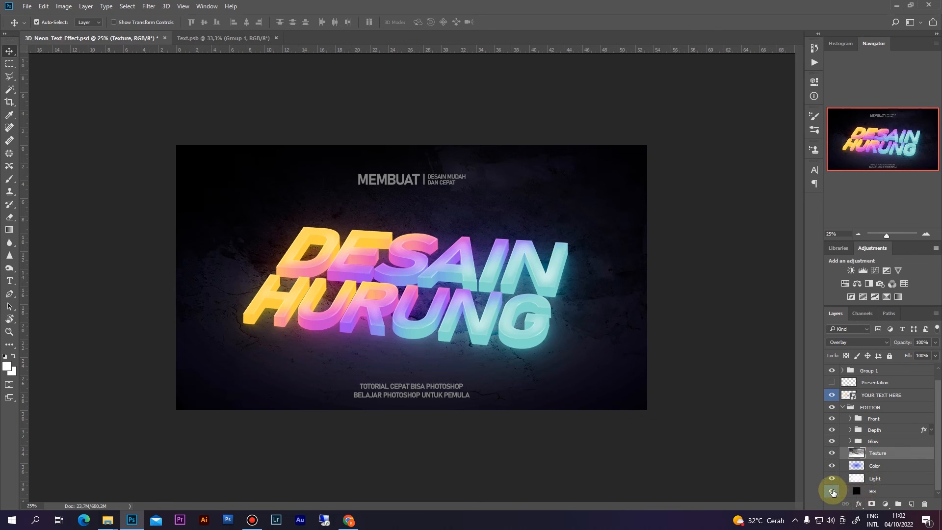
pyautogui.click(832, 490)
pyautogui.click(831, 491)
pyautogui.doubleClick(855, 490)
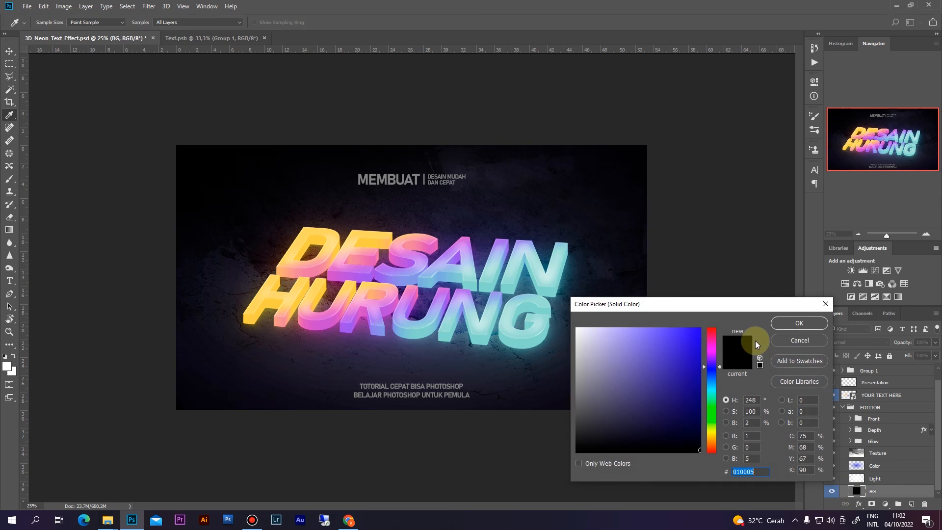
pyautogui.click(629, 373)
pyautogui.click(621, 418)
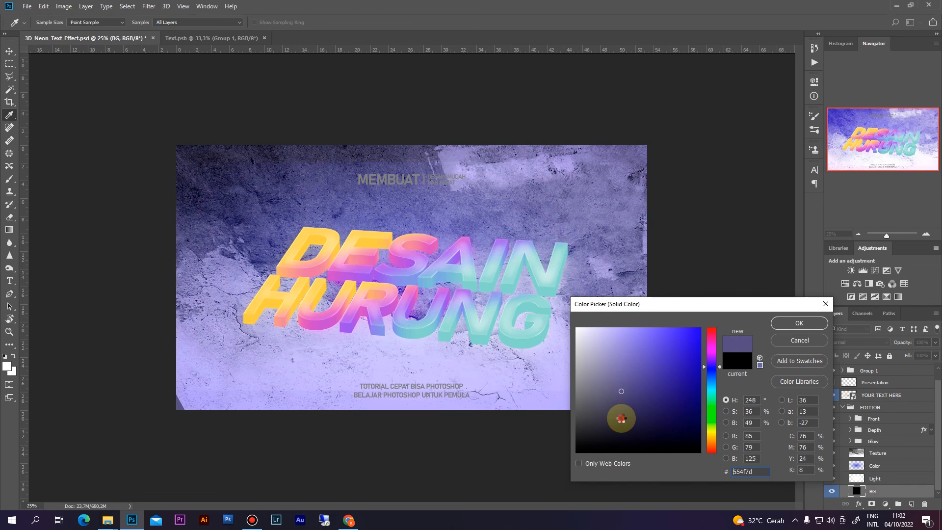
pyautogui.click(796, 347)
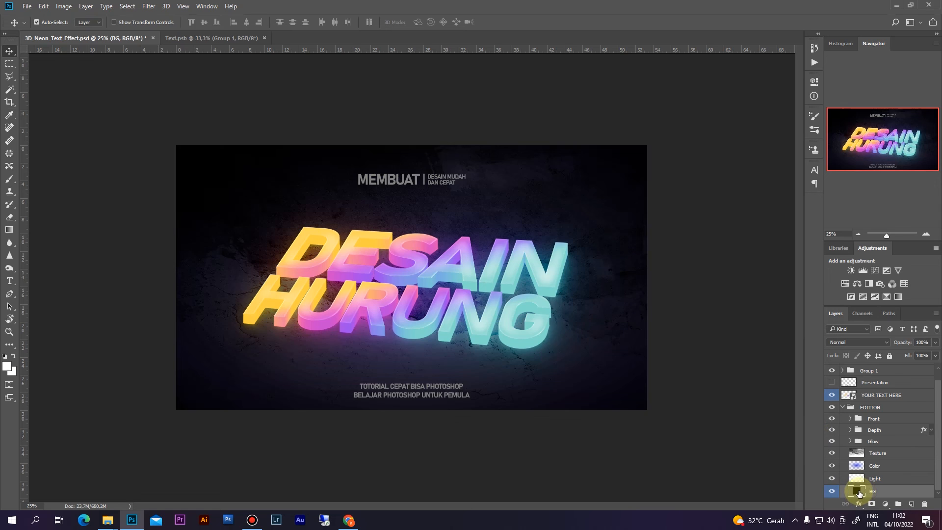
pyautogui.doubleClick(857, 492)
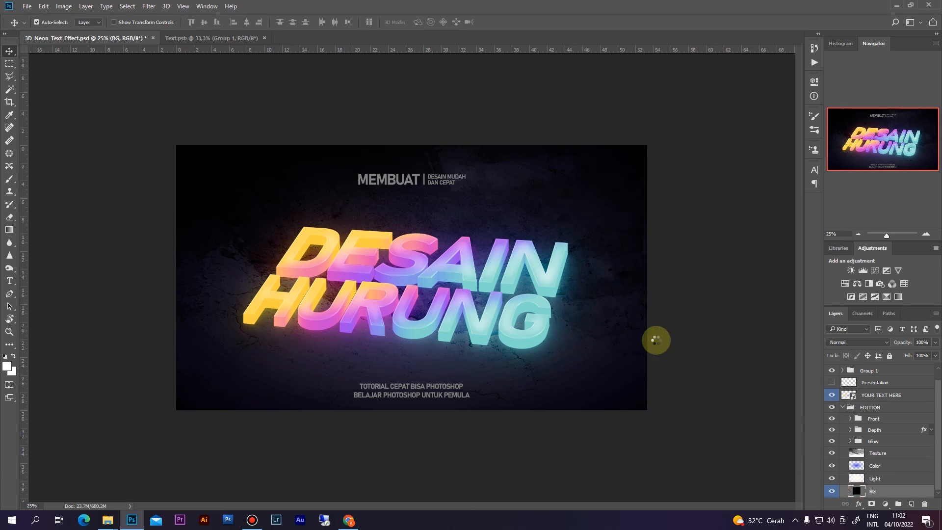
pyautogui.moveTo(631, 323)
pyautogui.mouseDown()
pyautogui.moveTo(610, 349)
pyautogui.moveTo(639, 357)
pyautogui.mouseUp()
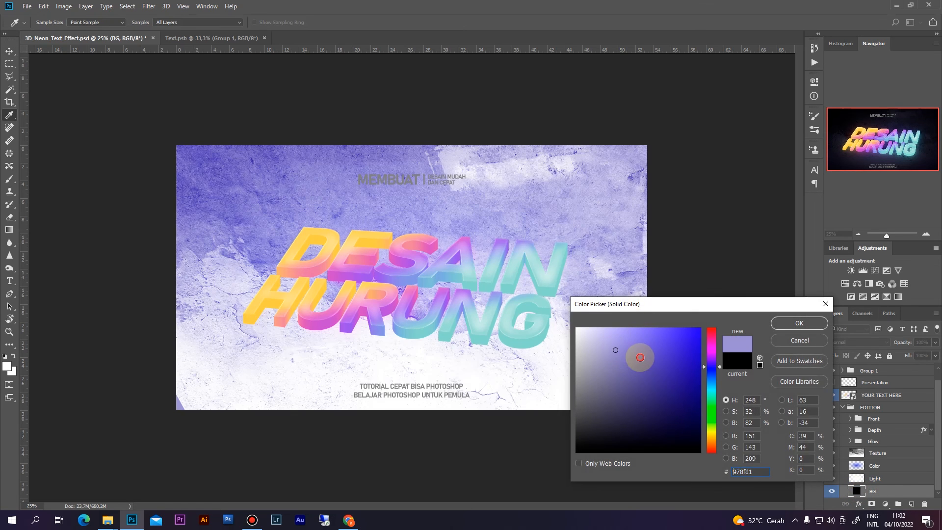
pyautogui.click(711, 402)
pyautogui.moveTo(712, 405)
pyautogui.mouseDown()
pyautogui.moveTo(709, 390)
pyautogui.moveTo(657, 362)
pyautogui.moveTo(661, 349)
pyautogui.moveTo(590, 352)
pyautogui.mouseUp()
pyautogui.moveTo(594, 429); pyautogui.dragTo(589, 450)
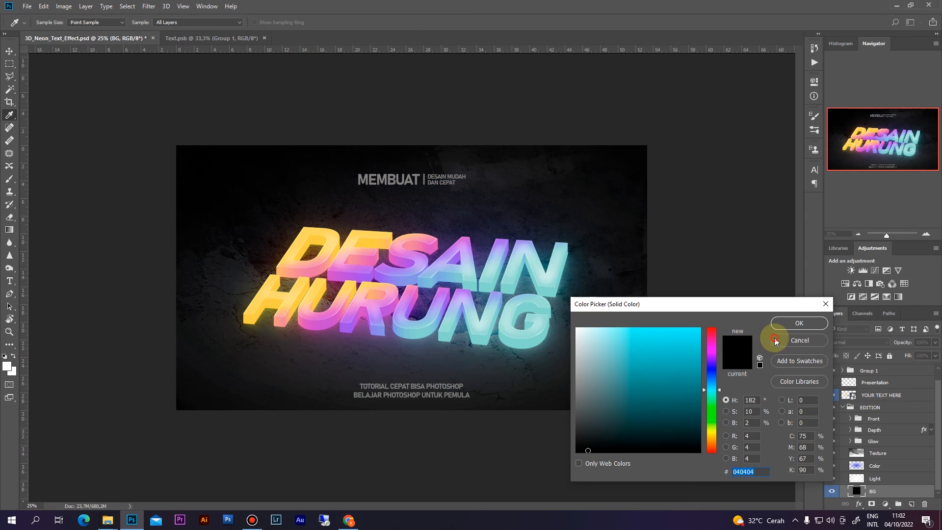
pyautogui.click(774, 337)
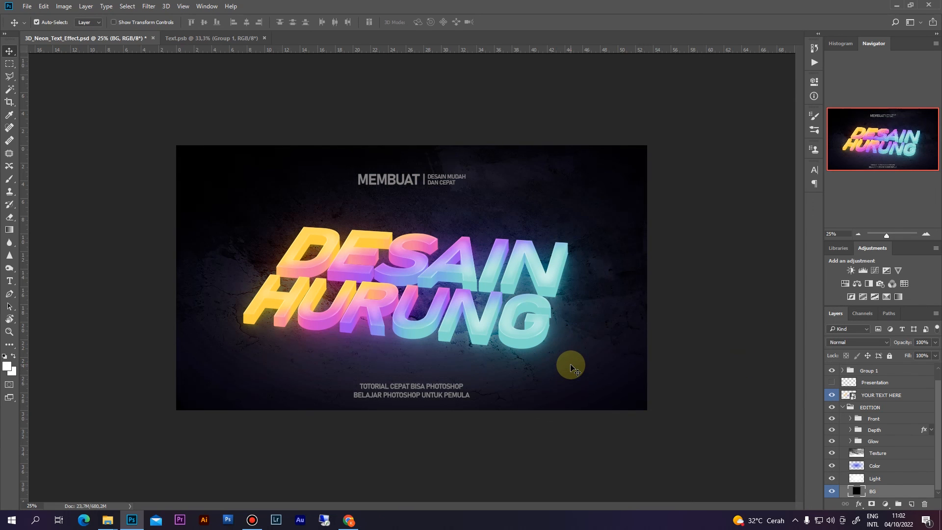